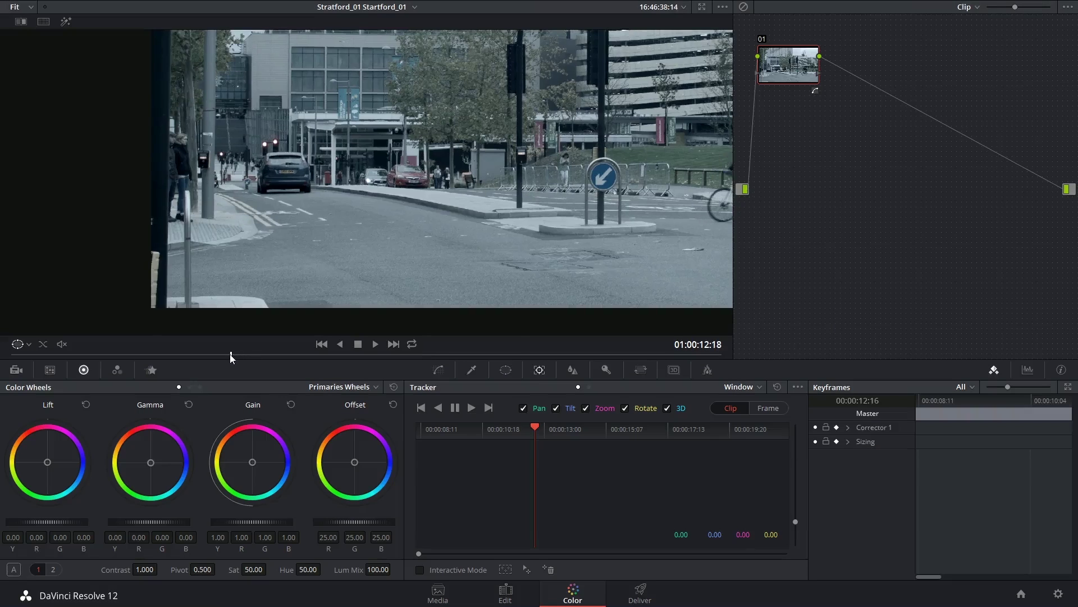
- Add a serial node after the first corrector, with the clip positioned at 01:00:16:19 on the blue-jacketed cyclist
{"action": "left_click_drag", "start_coordinate": [255, 352], "coordinate": [392, 325]}
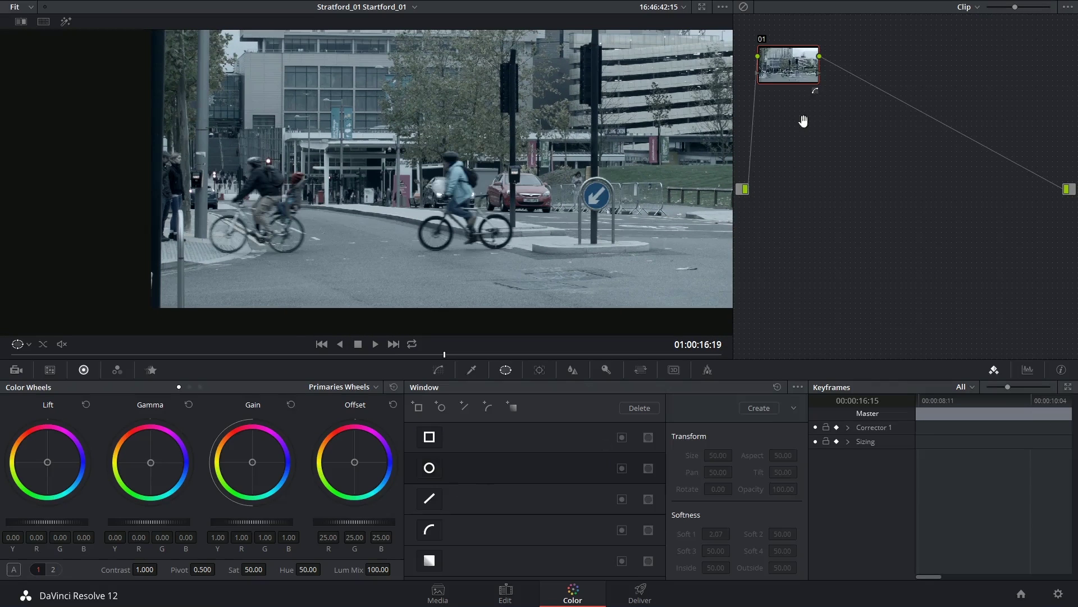
{"action": "left_click_drag", "start_coordinate": [791, 58], "coordinate": [798, 119]}
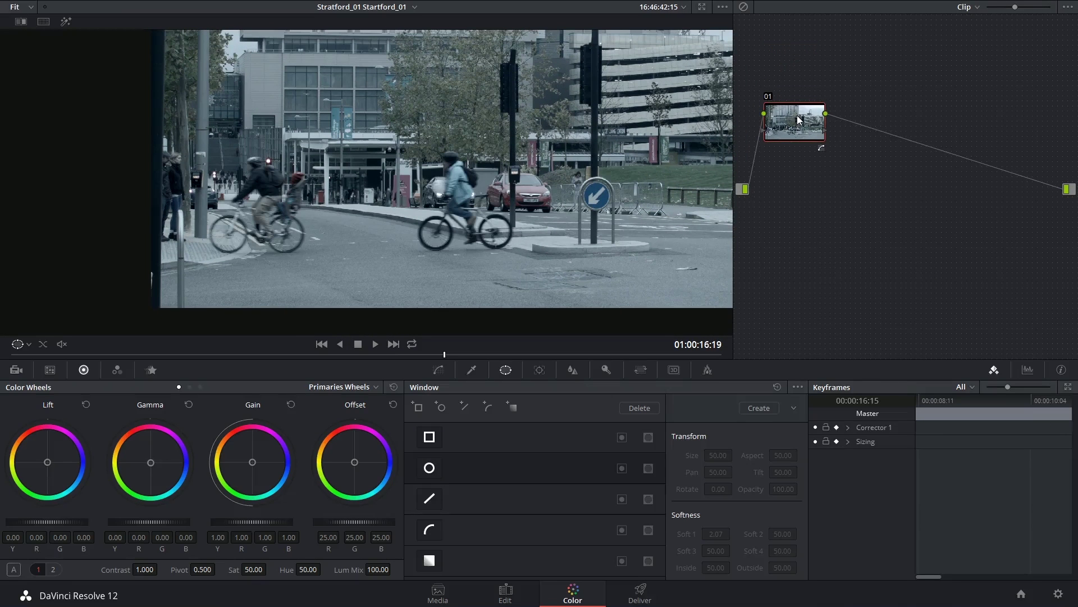
{"action": "key", "text": "alt+s"}
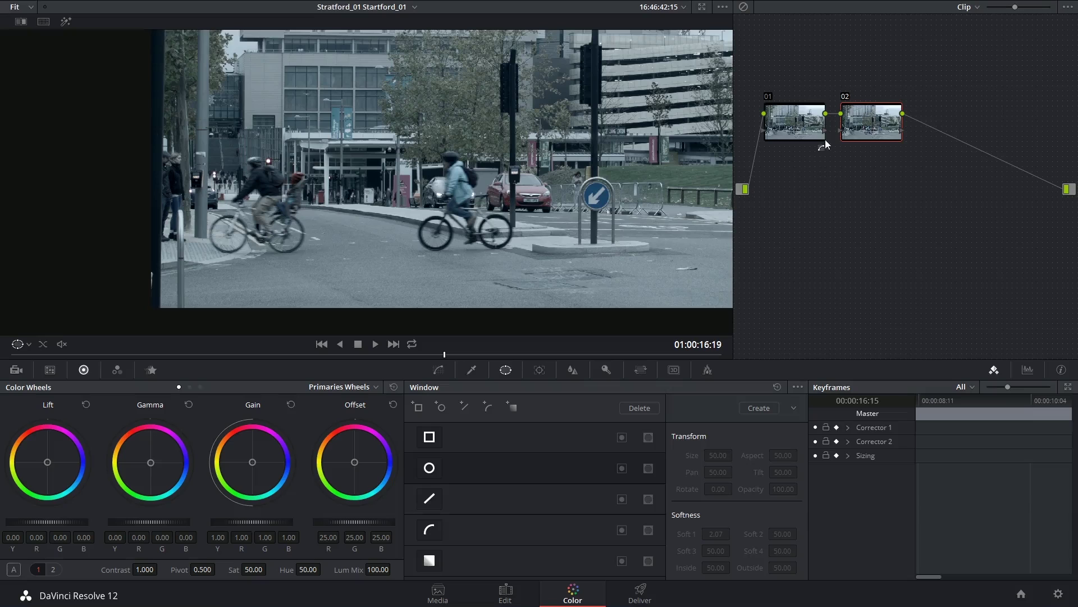
- Create a circular power window on node 02 and fit it as a narrow oval around the blue-jacketed cyclist's upper body
{"action": "left_click", "coordinate": [429, 467]}
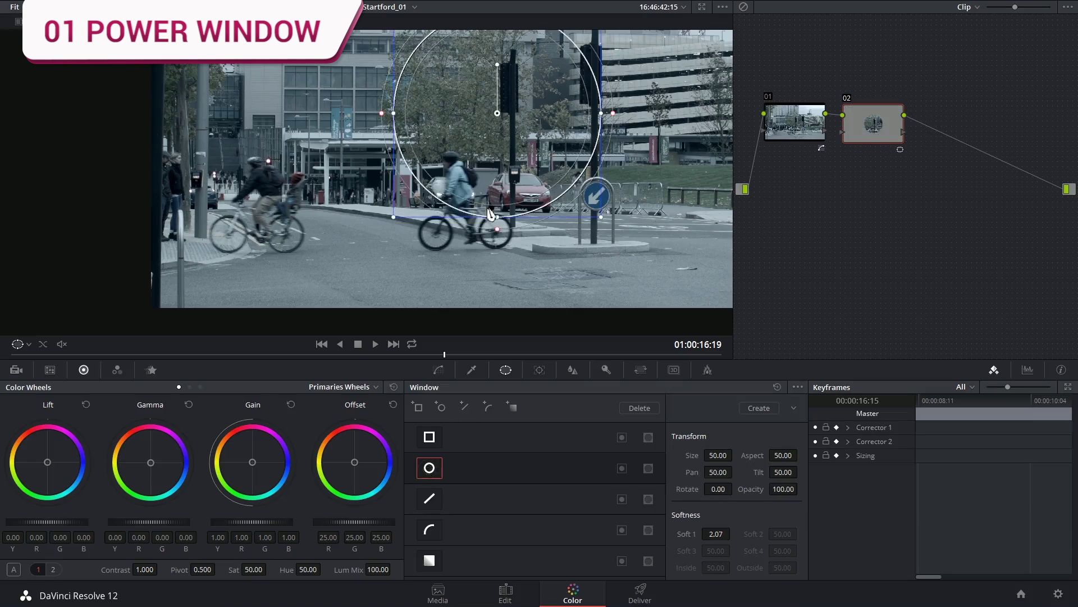
{"action": "left_click_drag", "start_coordinate": [490, 119], "coordinate": [461, 182]}
{"action": "left_click_drag", "start_coordinate": [571, 73], "coordinate": [500, 141]}
{"action": "mouse_move", "coordinate": [423, 182]}
{"action": "left_mouse_down"}
{"action": "mouse_move", "coordinate": [460, 217]}
{"action": "mouse_move", "coordinate": [479, 183]}
{"action": "mouse_move", "coordinate": [433, 183]}
{"action": "left_mouse_up"}
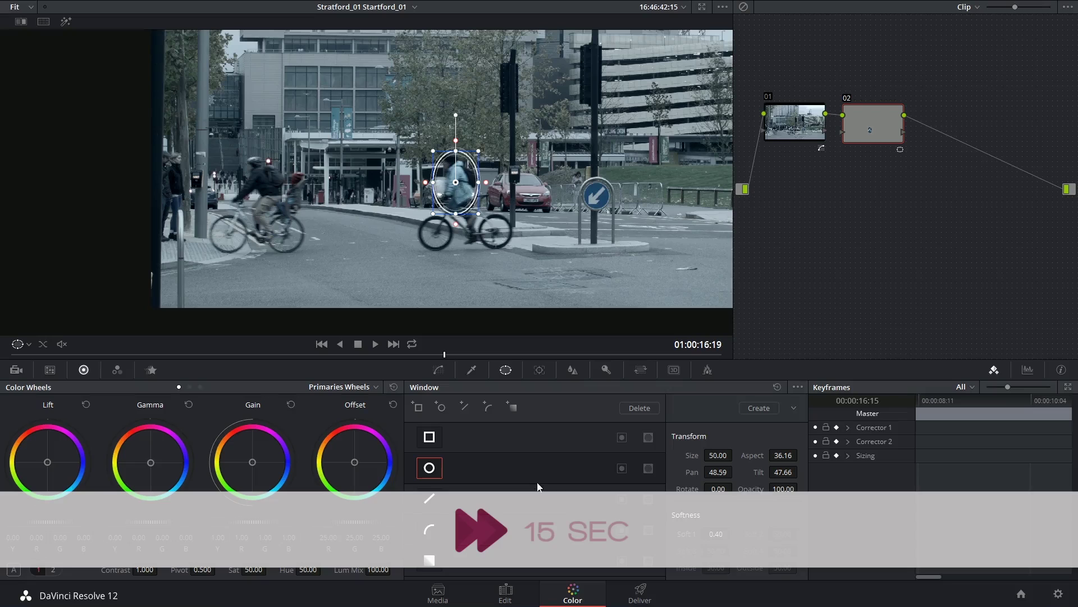
- Track the window forward with the cyclist and stop the tracking once the cyclist has left the frame
{"action": "left_click", "coordinate": [538, 371]}
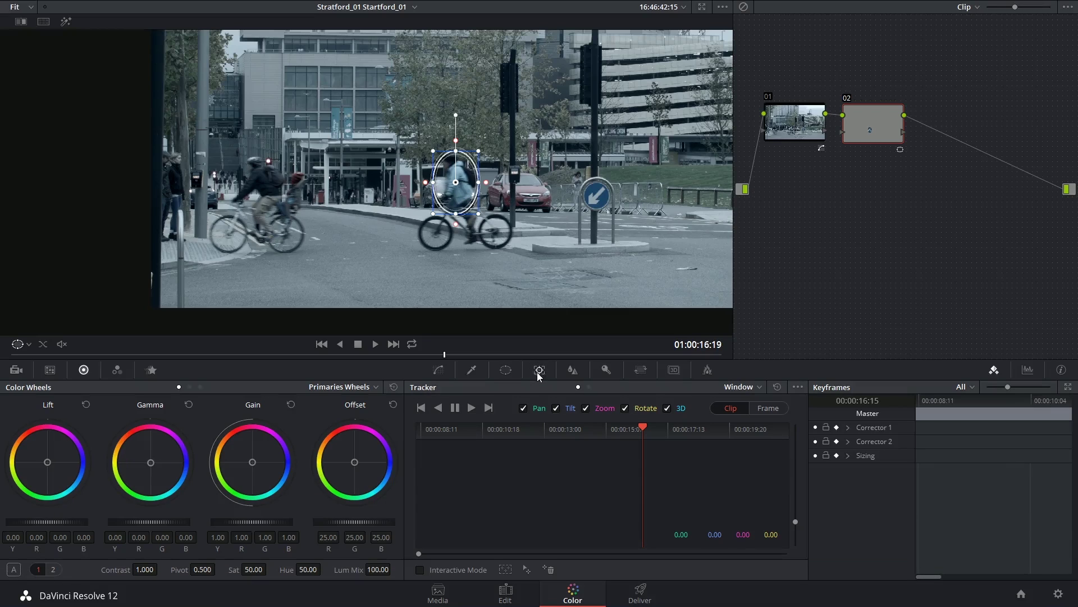
{"action": "left_click", "coordinate": [471, 409]}
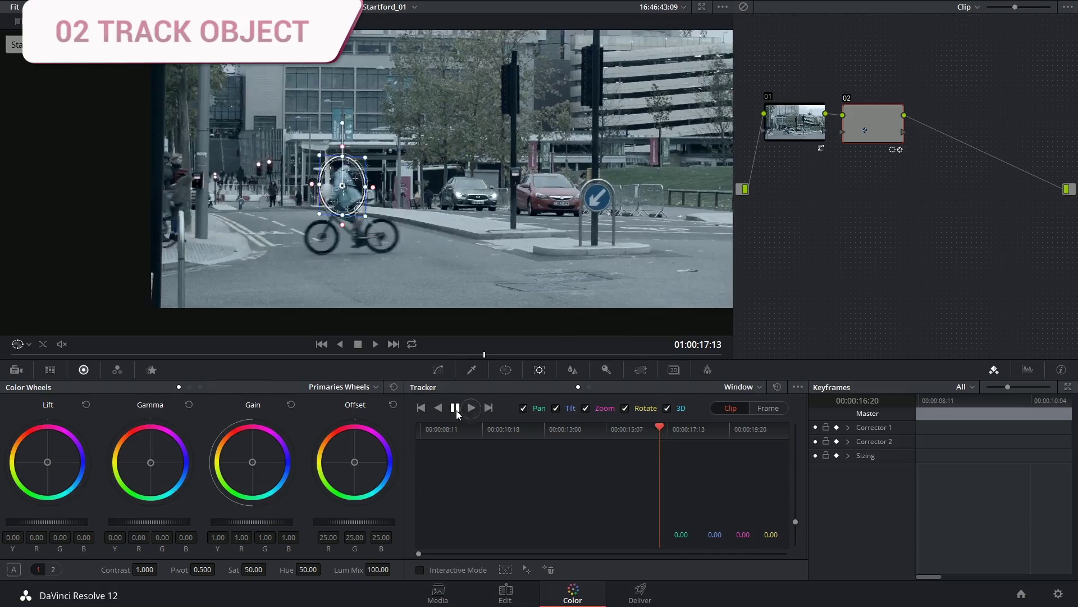
{"action": "left_click", "coordinate": [456, 411]}
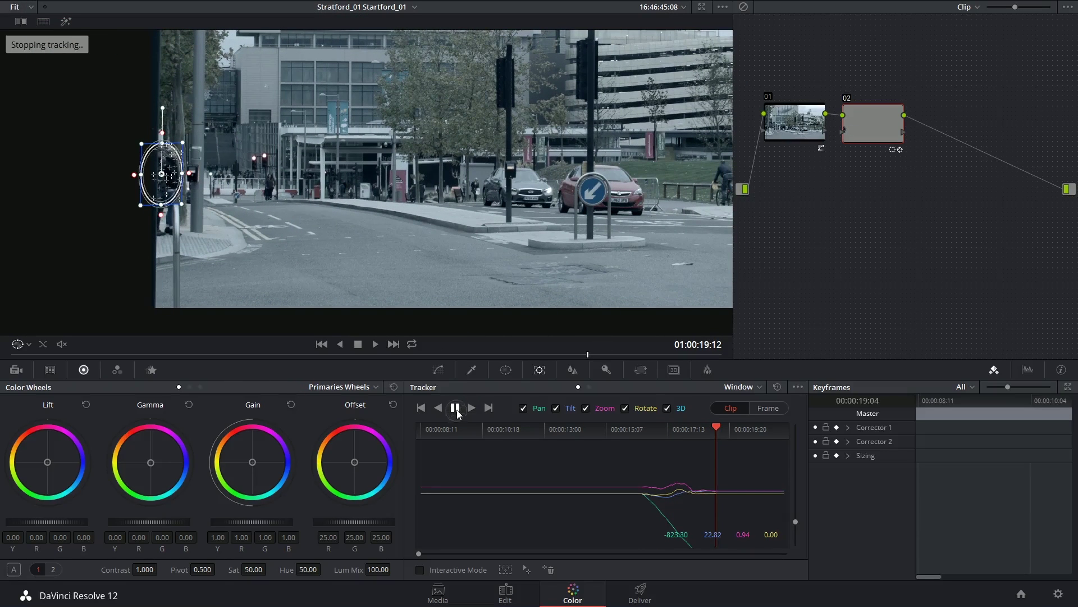
- Select the bad track data after 00:00:18:11 and clear the selected keyframes
{"action": "left_click_drag", "start_coordinate": [700, 429], "coordinate": [692, 431]}
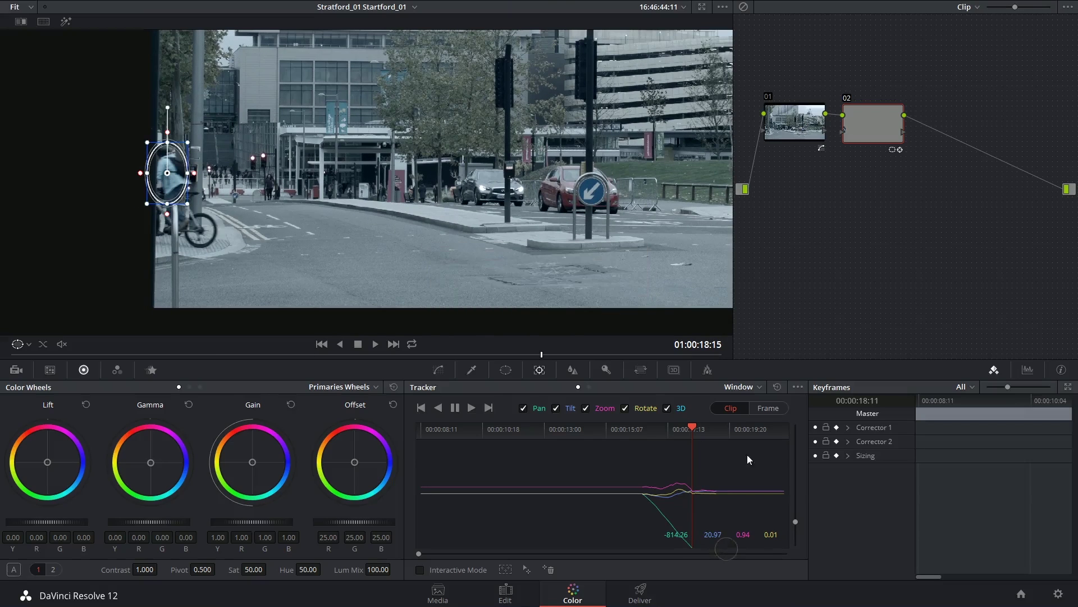
{"action": "left_click_drag", "start_coordinate": [759, 448], "coordinate": [692, 560]}
{"action": "left_click", "coordinate": [796, 385]}
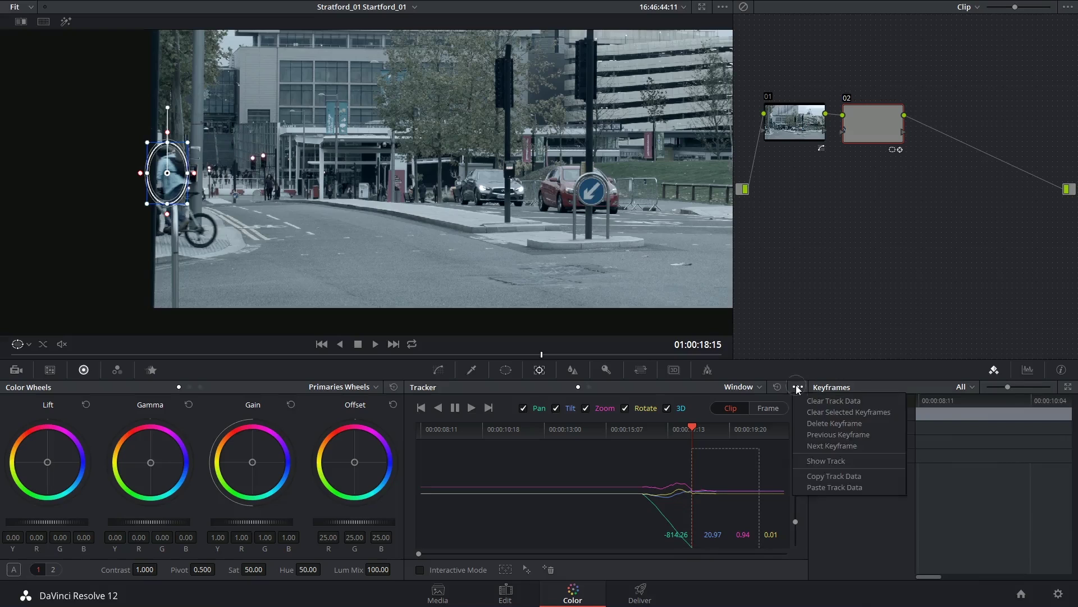
{"action": "left_click", "coordinate": [799, 420]}
- In Frame mode, keyframe the window over the cyclist at 00:00:18:11 and outside the picture edge at 00:00:18:20
{"action": "left_click", "coordinate": [765, 408]}
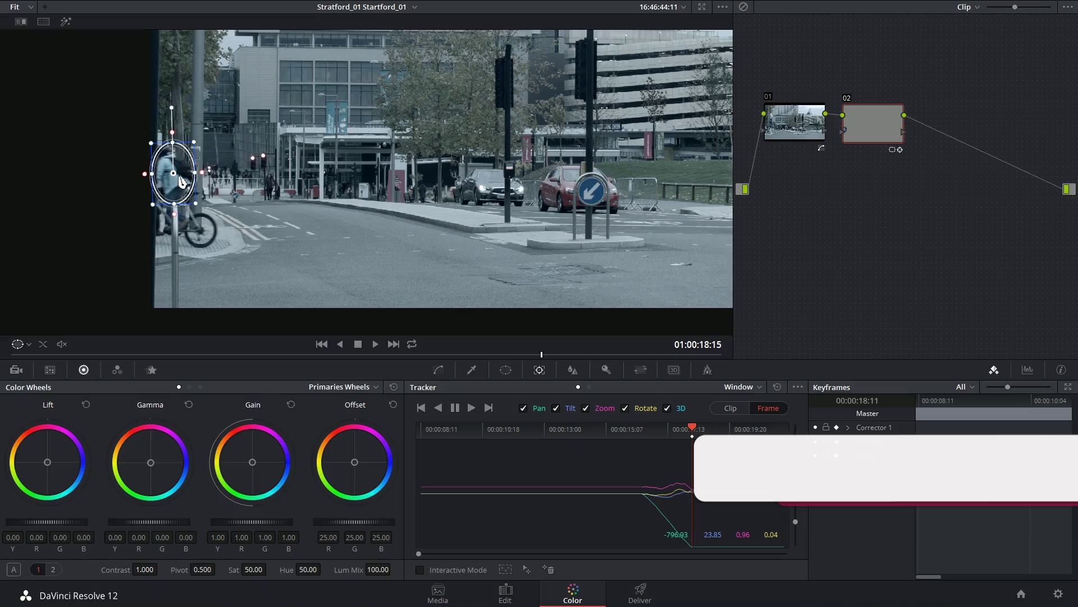
{"action": "left_click_drag", "start_coordinate": [694, 426], "coordinate": [704, 429]}
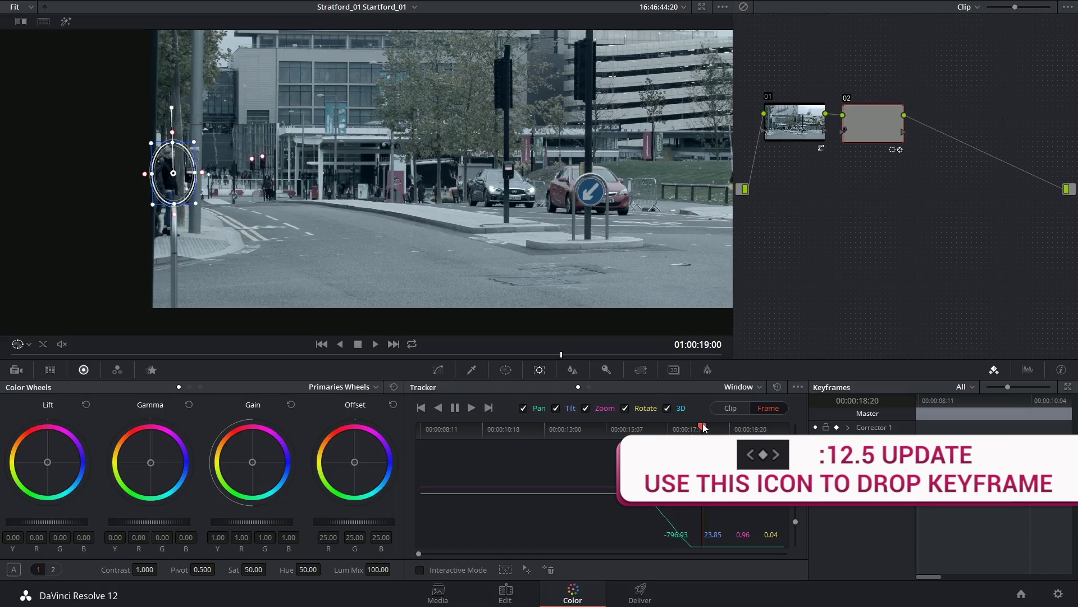
{"action": "left_click_drag", "start_coordinate": [186, 186], "coordinate": [141, 185]}
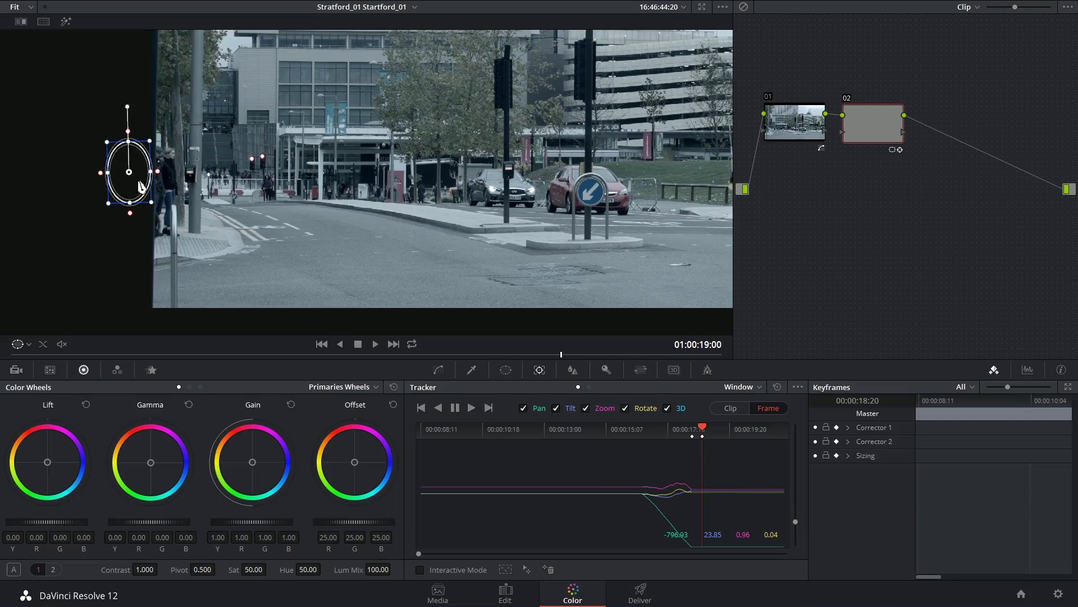
- Track the window in reverse from 00:00:16:16 and stop the tracking once it has lost the cyclist
{"action": "left_click_drag", "start_coordinate": [702, 429], "coordinate": [645, 431]}
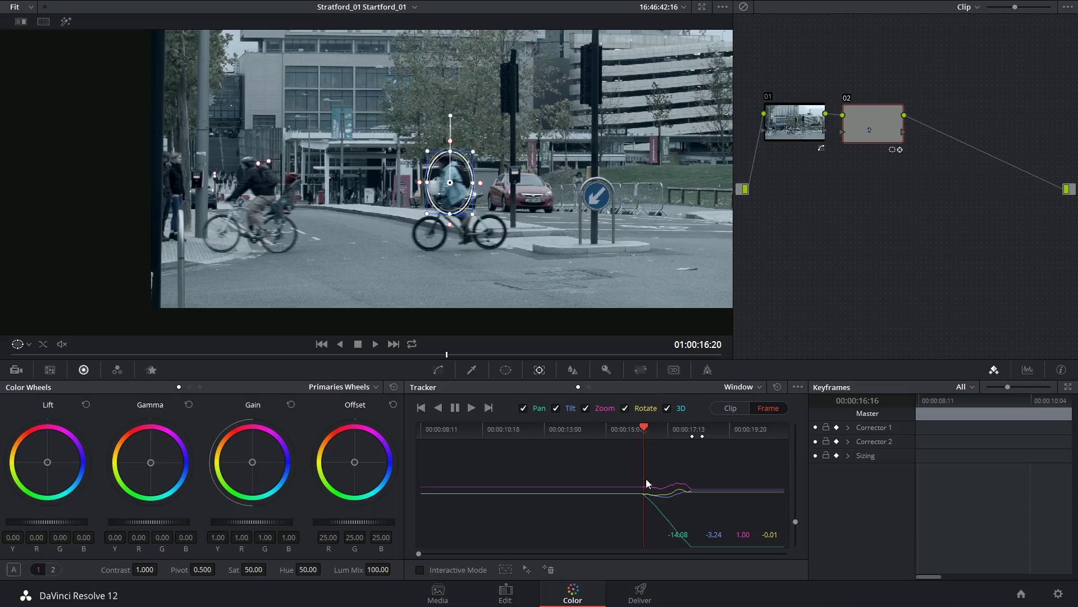
{"action": "left_click", "coordinate": [439, 410]}
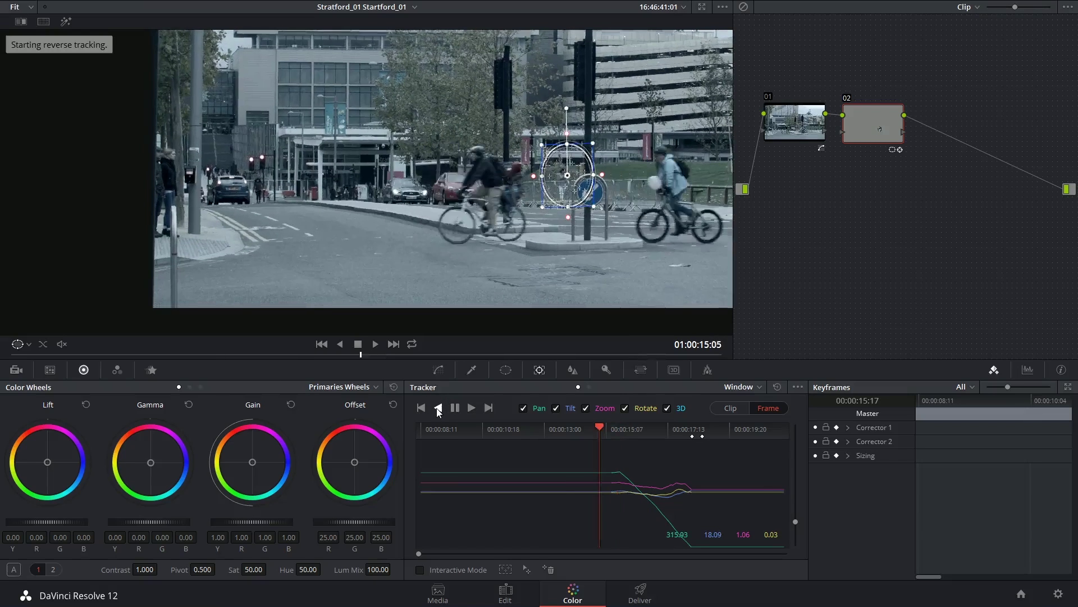
{"action": "left_click", "coordinate": [456, 408]}
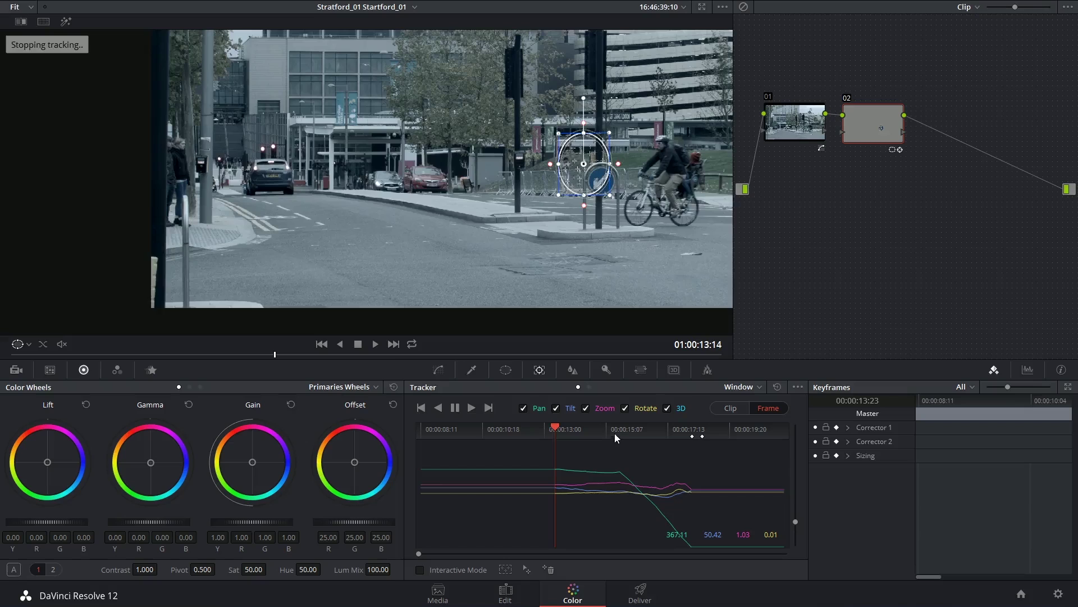
- Select the bad track data before 00:00:15:21 and clear the selected keyframes
{"action": "left_click_drag", "start_coordinate": [615, 433], "coordinate": [622, 430]}
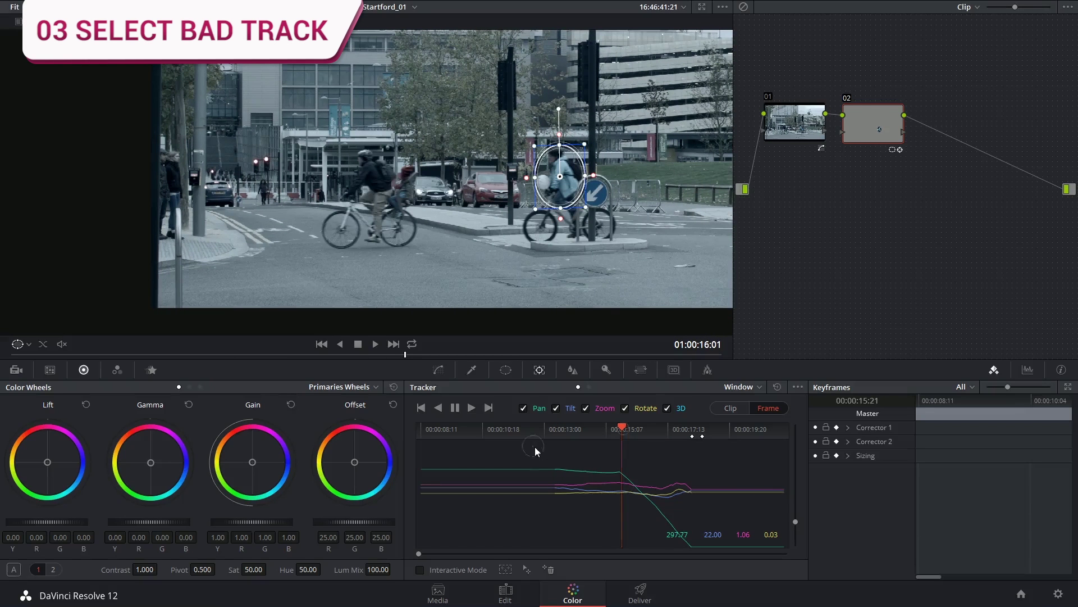
{"action": "left_click_drag", "start_coordinate": [534, 447], "coordinate": [621, 519]}
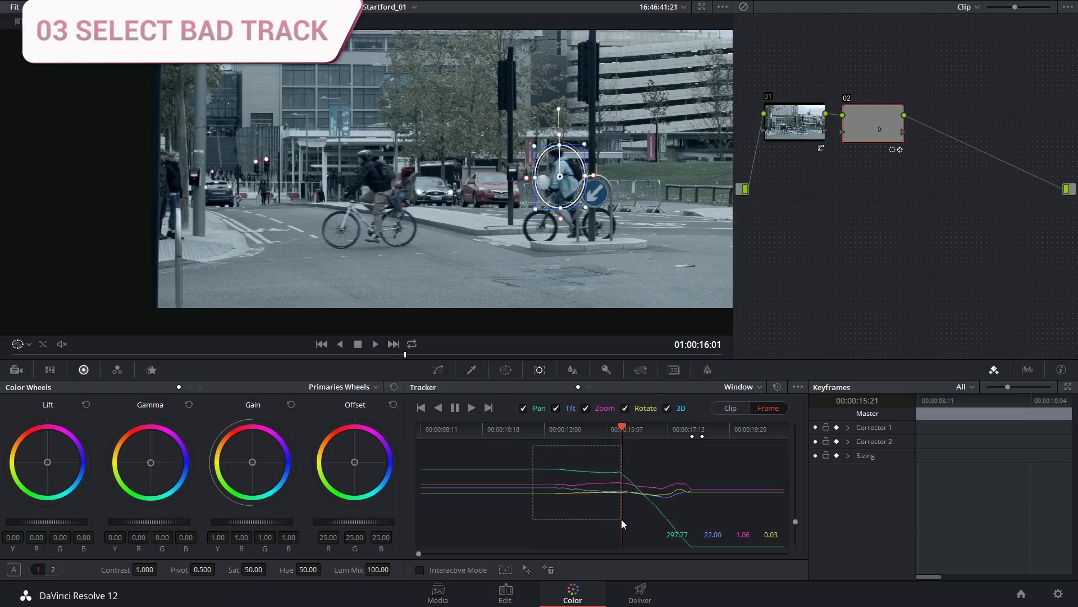
{"action": "left_click", "coordinate": [797, 387]}
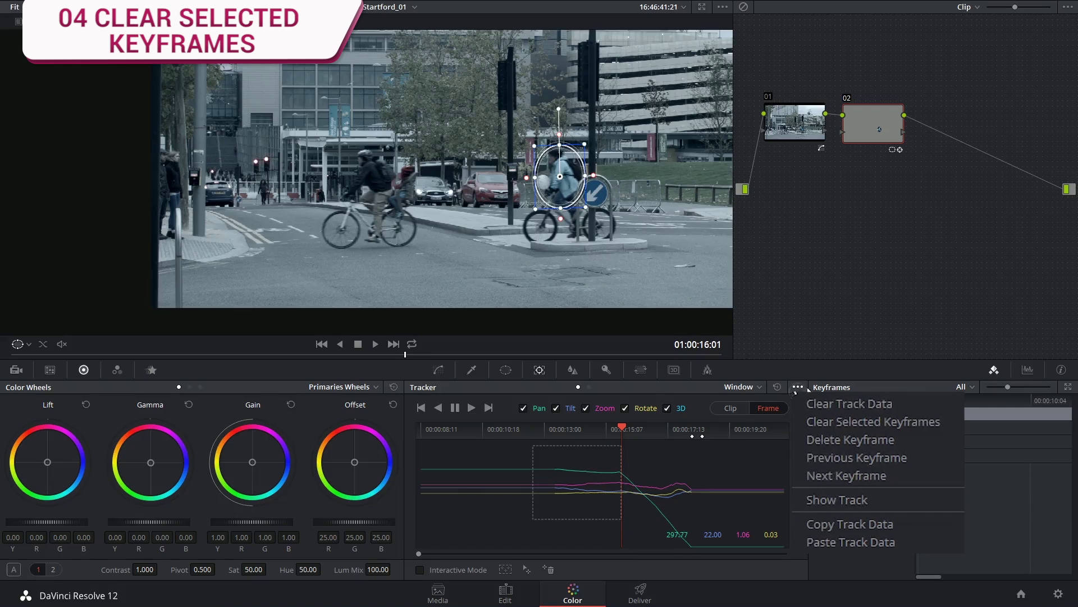
{"action": "left_click", "coordinate": [798, 421]}
{"action": "left_click", "coordinate": [797, 421]}
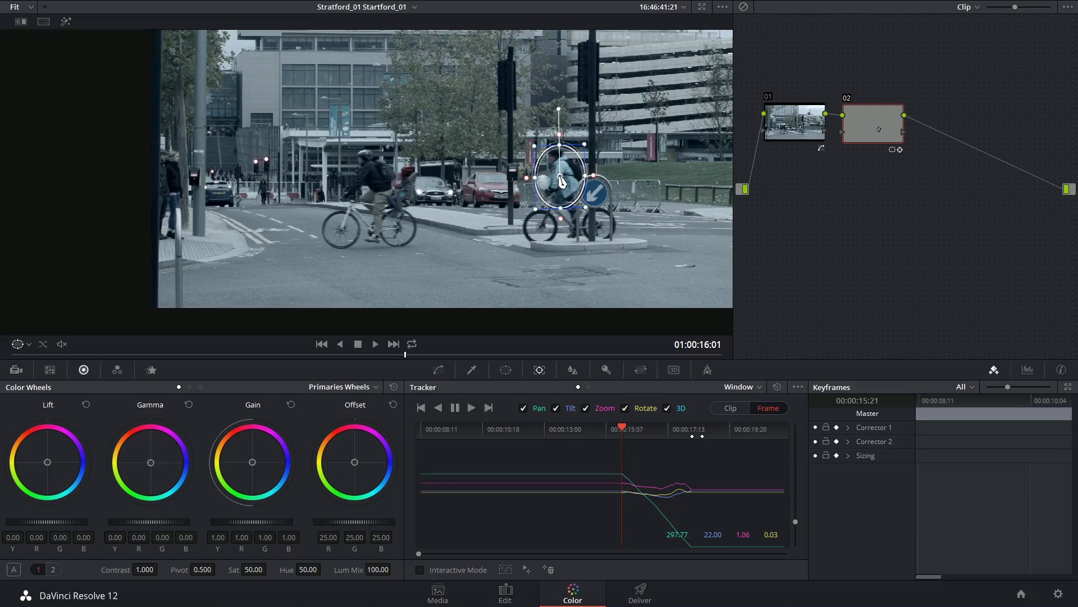
- Reposition the window over the cyclist past the signposts at 00:00:15:11 to set a keyframe there
{"action": "left_click_drag", "start_coordinate": [622, 431], "coordinate": [612, 430]}
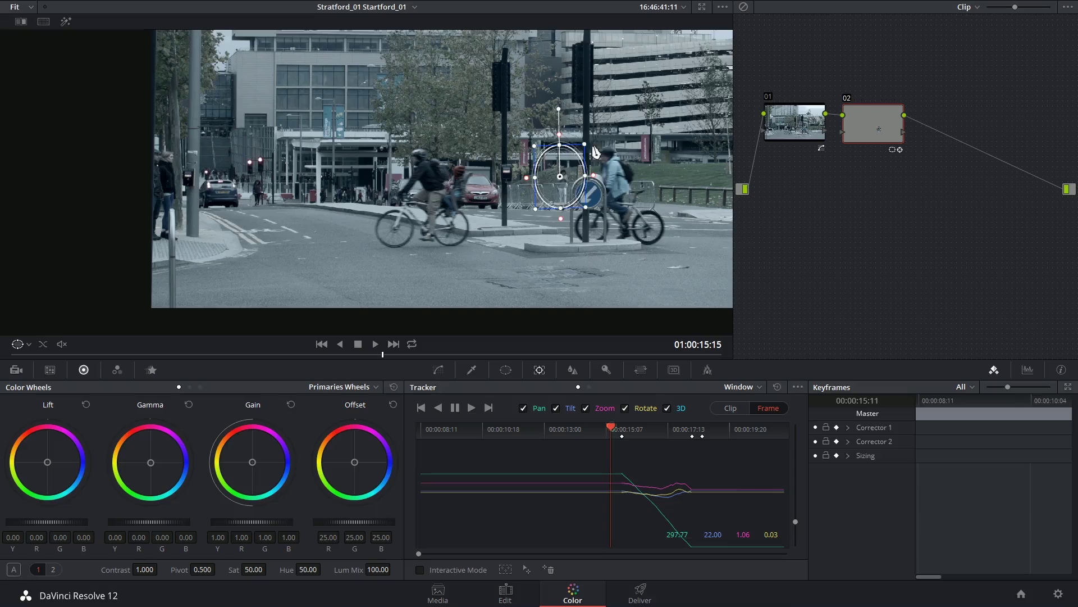
{"action": "key", "text": "Right"}
{"action": "left_click_drag", "start_coordinate": [563, 198], "coordinate": [618, 199]}
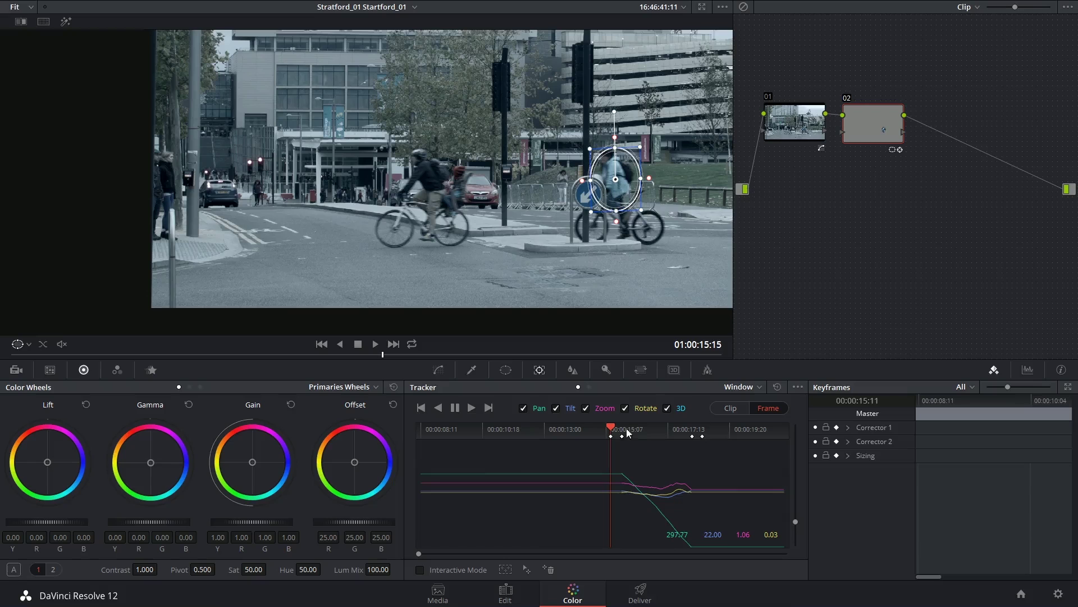
- Continue the reverse track from 00:00:15:11 and review the window's movement across the manual keyframes
{"action": "left_click", "coordinate": [439, 408]}
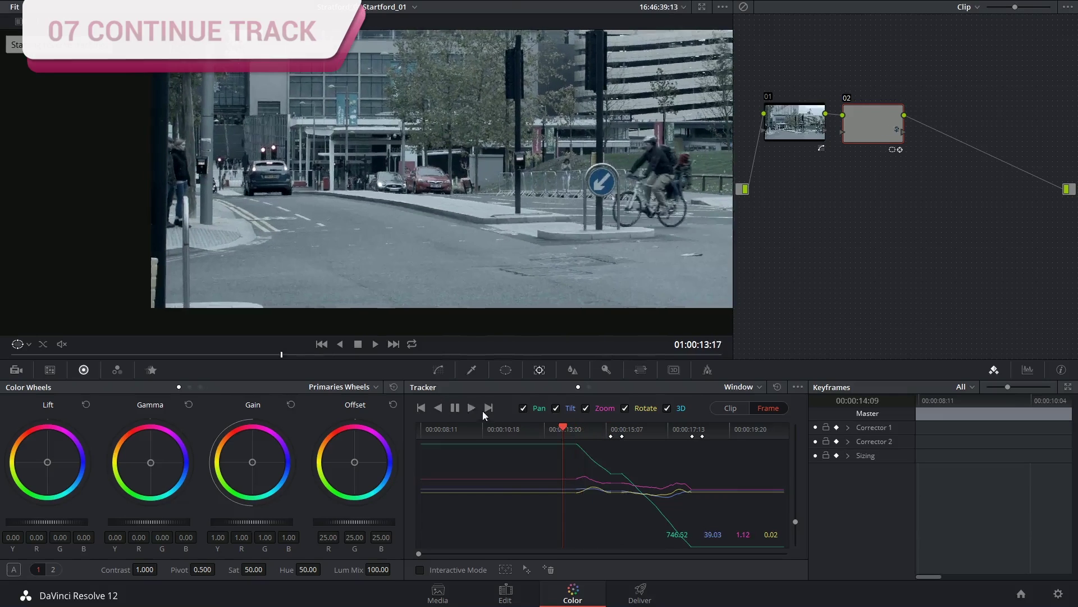
{"action": "left_click_drag", "start_coordinate": [559, 433], "coordinate": [581, 429]}
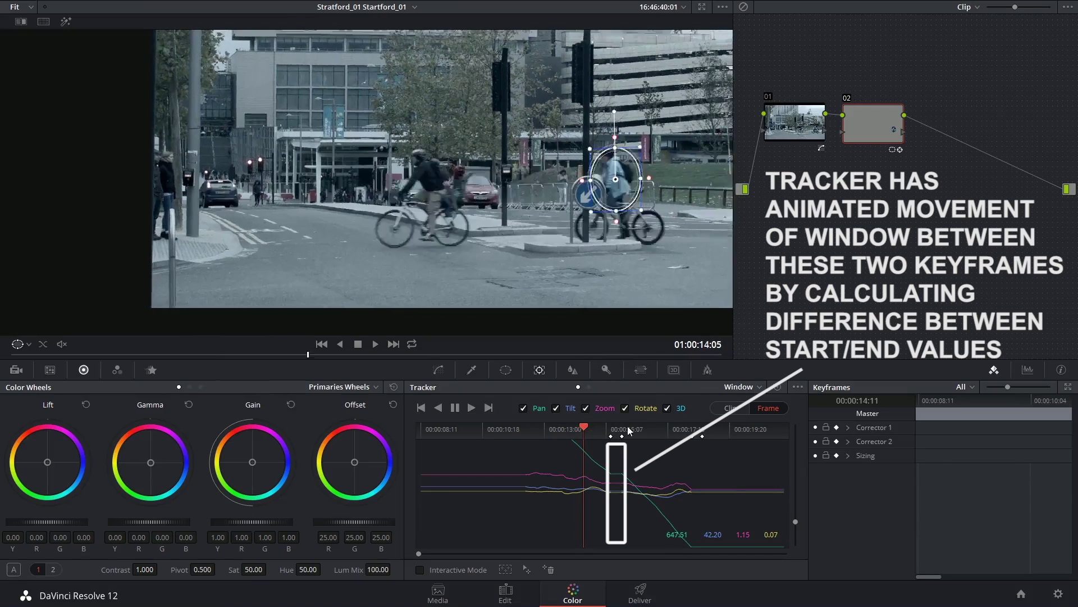
{"action": "left_click_drag", "start_coordinate": [618, 432], "coordinate": [630, 426]}
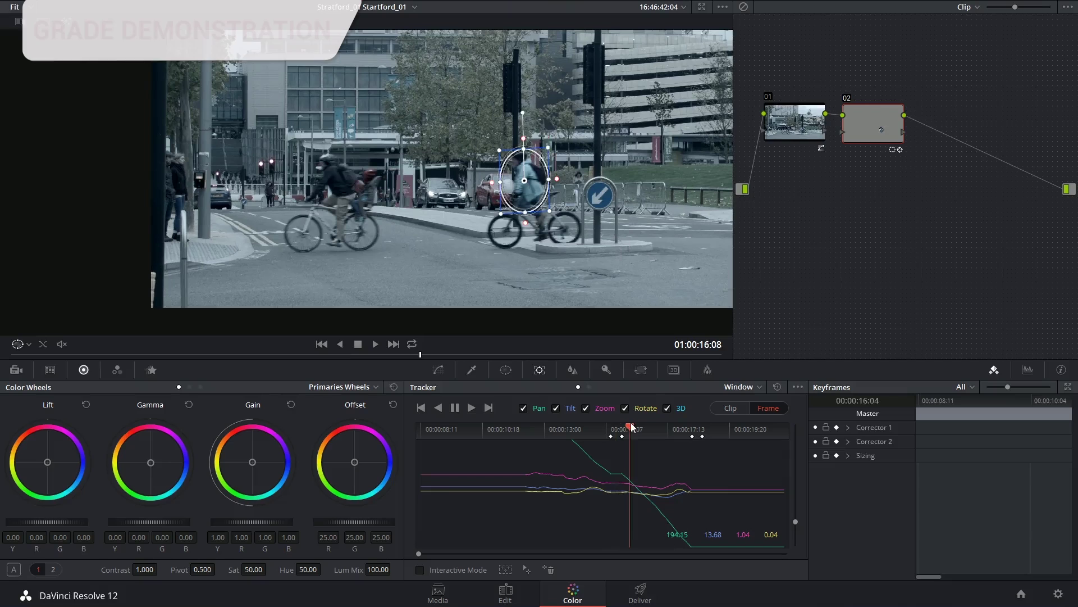
- Key the cyclist's blue jacket with the HSL qualifier at 00:00:15:19 and display the selection in colour highlight view
{"action": "left_click_drag", "start_coordinate": [866, 126], "coordinate": [865, 123]}
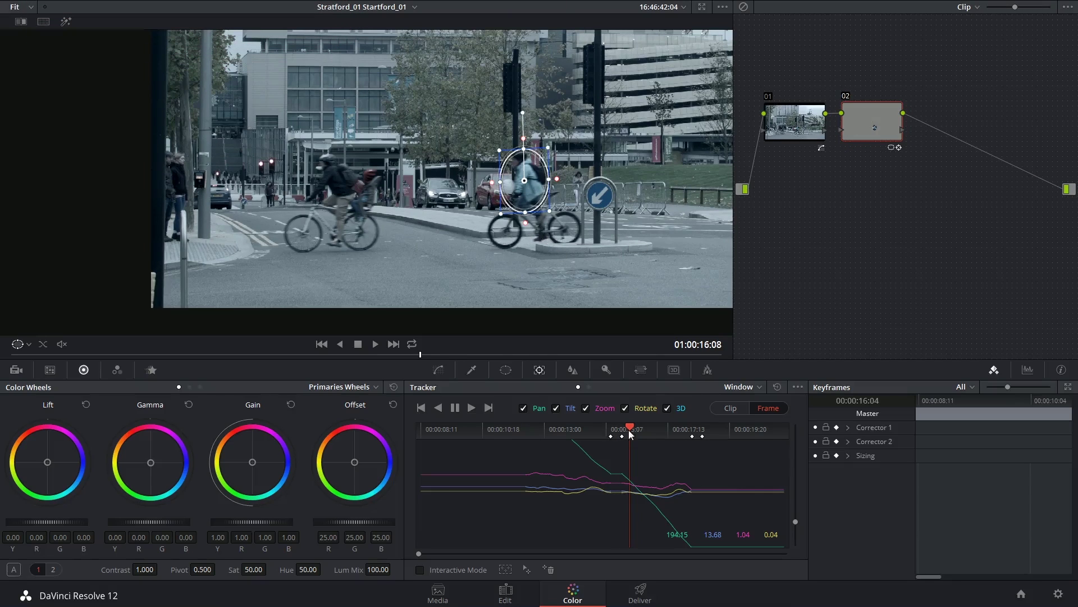
{"action": "mouse_move", "coordinate": [630, 433]}
{"action": "left_mouse_down"}
{"action": "mouse_move", "coordinate": [638, 431]}
{"action": "mouse_move", "coordinate": [622, 431]}
{"action": "left_mouse_up"}
{"action": "left_click", "coordinate": [472, 369]}
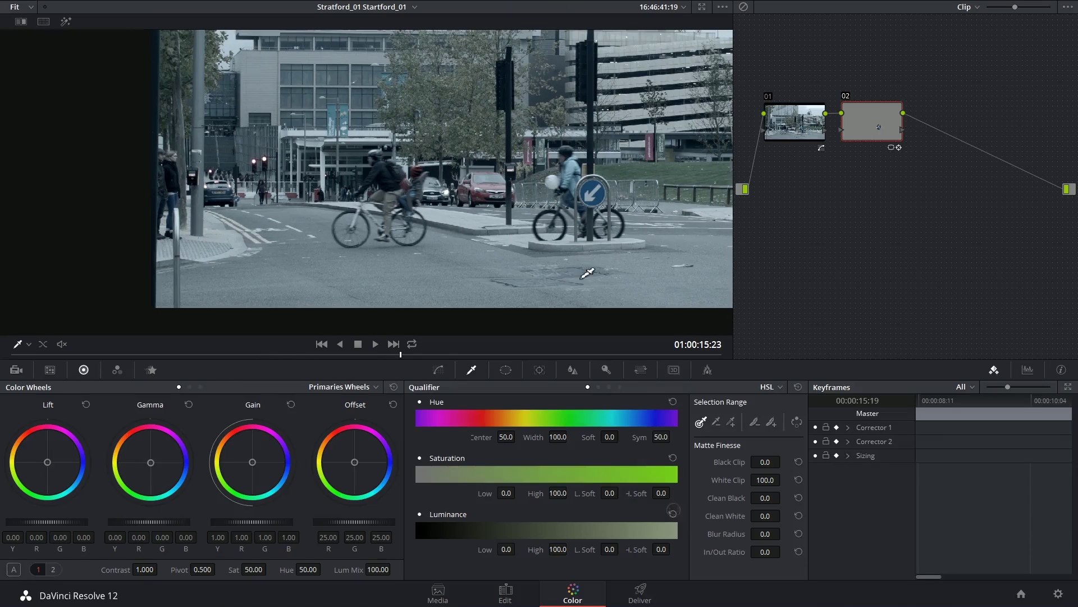
{"action": "left_click_drag", "start_coordinate": [578, 161], "coordinate": [582, 181]}
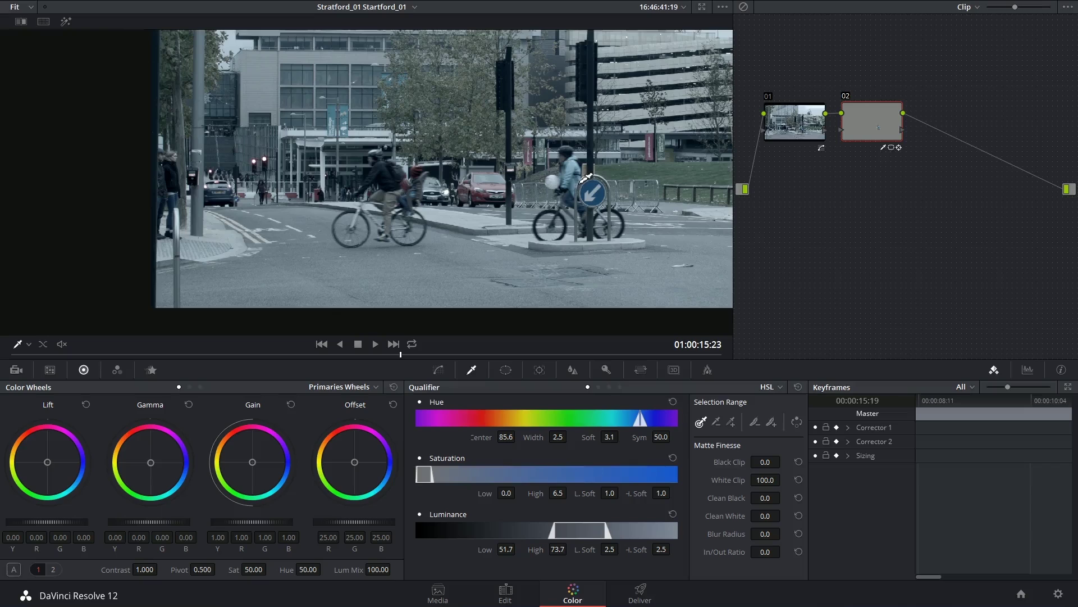
{"action": "left_click", "coordinate": [68, 22]}
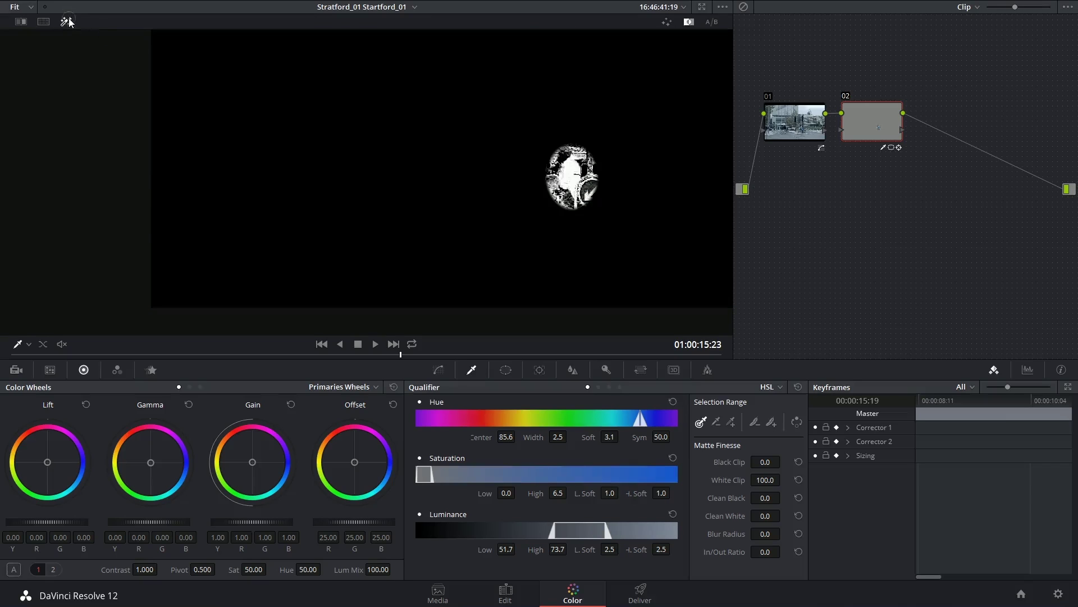
{"action": "left_click", "coordinate": [668, 23]}
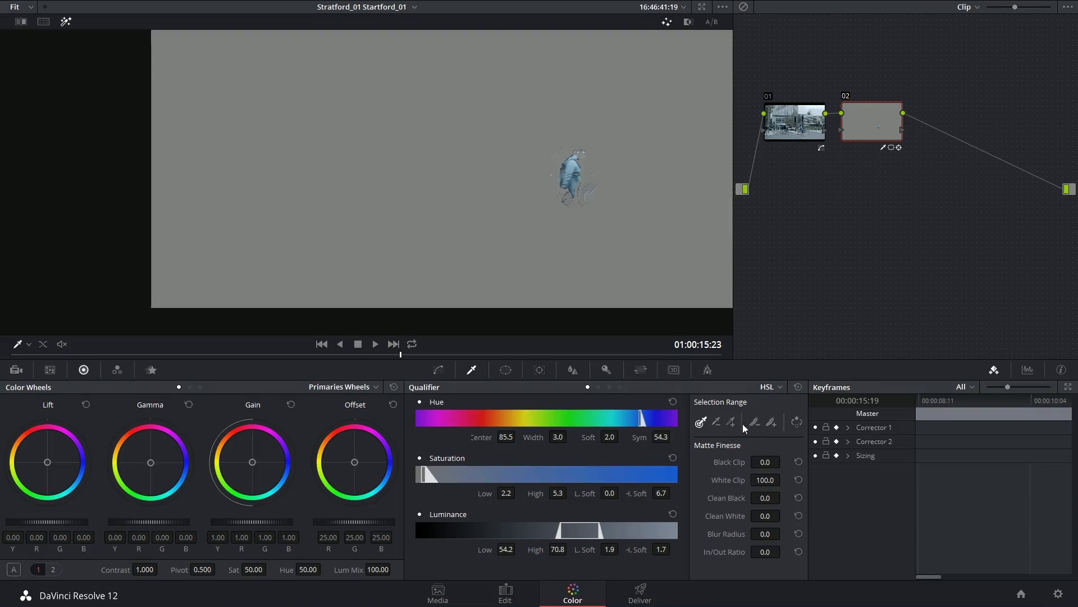
- Add another colour sample to the jacket key and refine its matte with Black Clip 2.9, White Clip 87.4 and Clean Black 7.9
{"action": "left_click", "coordinate": [600, 181]}
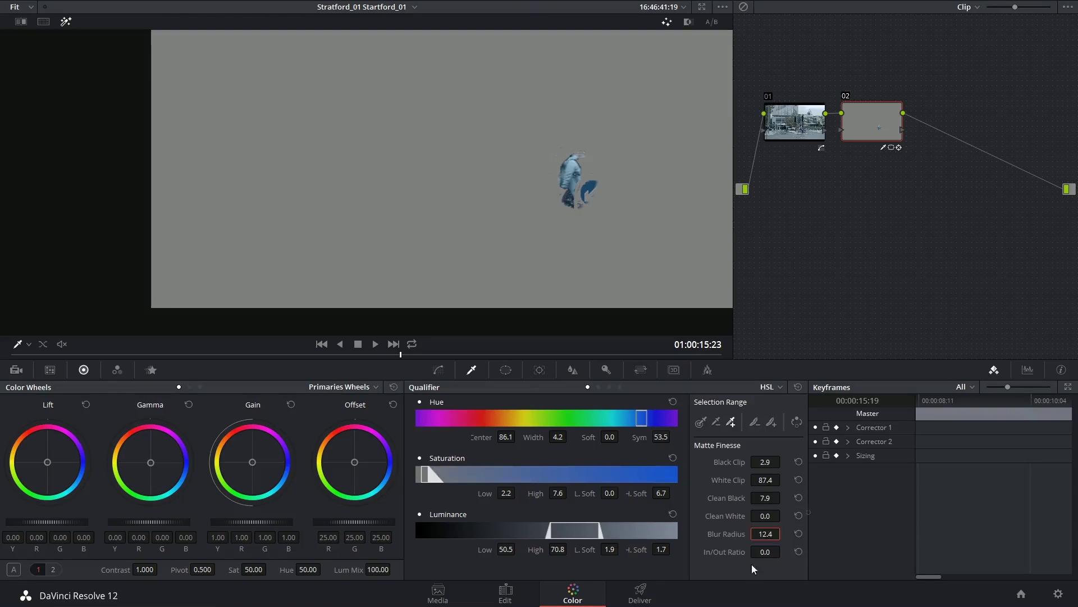
{"action": "left_click_drag", "start_coordinate": [765, 553], "coordinate": [783, 551]}
- Try to subtract the stray areas around the cyclist's jacket from the key by sampling them
{"action": "left_click", "coordinate": [717, 422]}
{"action": "left_click", "coordinate": [578, 197]}
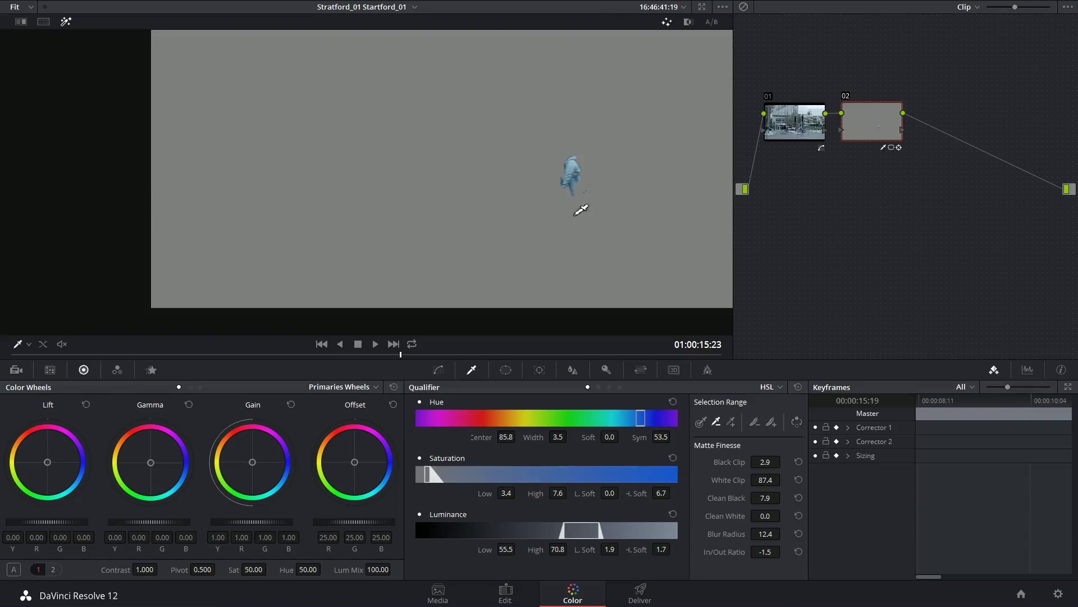
{"action": "left_click", "coordinate": [578, 203]}
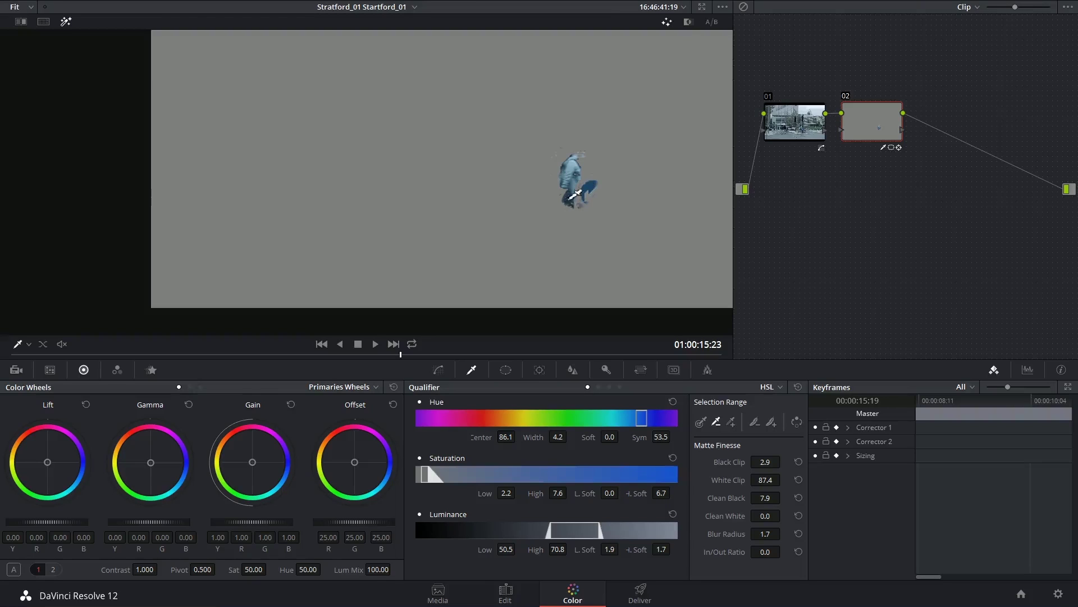
{"action": "left_click", "coordinate": [582, 178]}
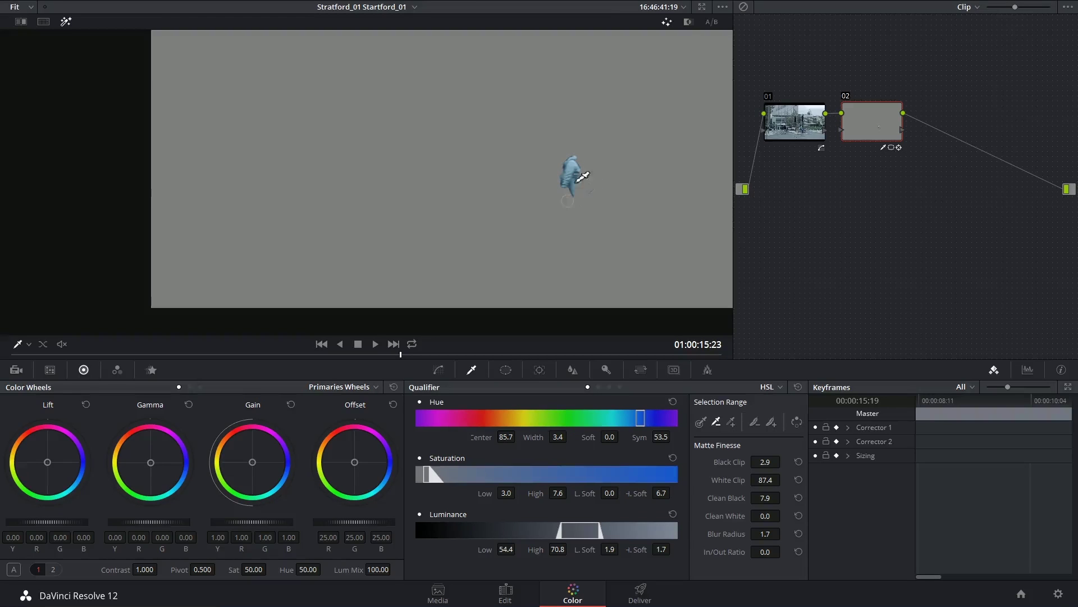
{"action": "left_click_drag", "start_coordinate": [585, 166], "coordinate": [581, 174]}
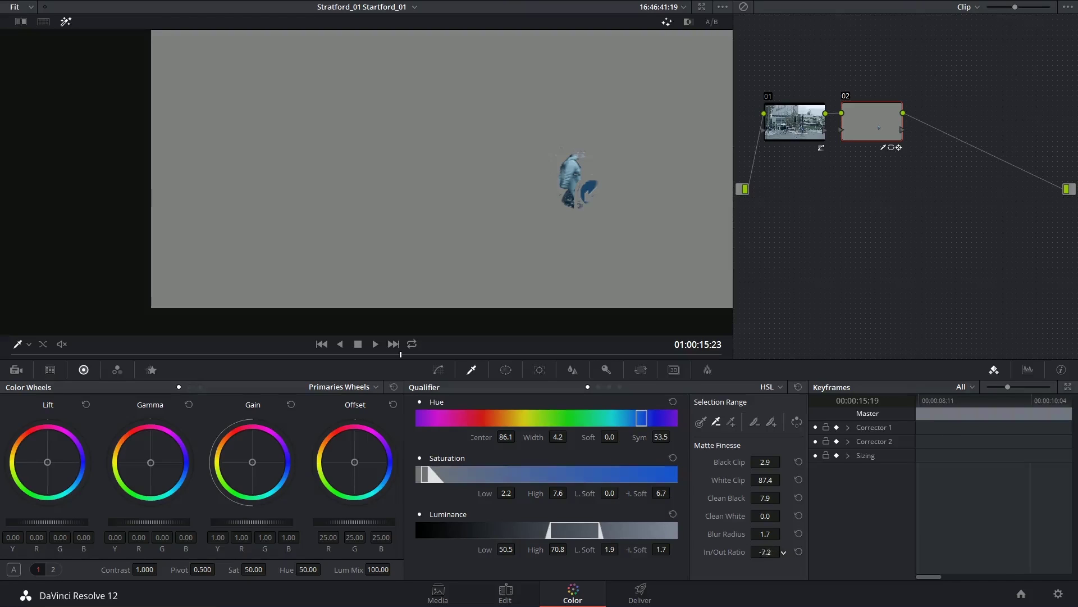
- Turn off the highlight view and grade the keyed jacket yellow with Offset 37.94, 22.61, 0.69, Contrast 1.208 and Saturation 100
{"action": "left_click", "coordinate": [717, 419]}
{"action": "left_click", "coordinate": [67, 22]}
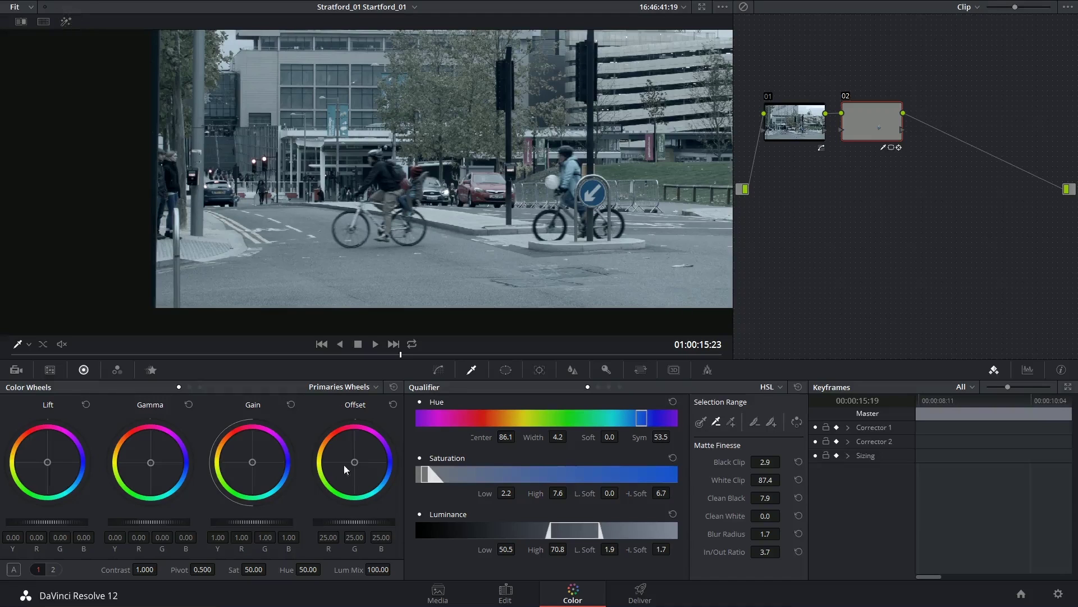
{"action": "left_click_drag", "start_coordinate": [233, 365], "coordinate": [257, 383]}
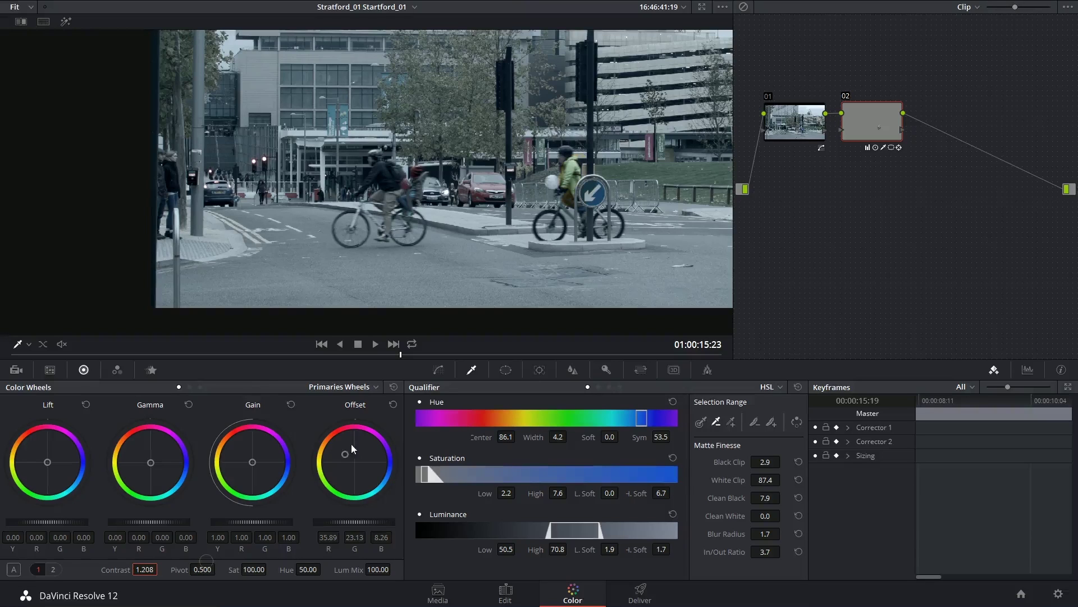
{"action": "left_click_drag", "start_coordinate": [356, 442], "coordinate": [376, 404]}
- Play back the shot to review the recoloured jacket as the cyclist passes behind the road sign
{"action": "left_click_drag", "start_coordinate": [254, 356], "coordinate": [239, 355]}
{"action": "key", "text": "space"}
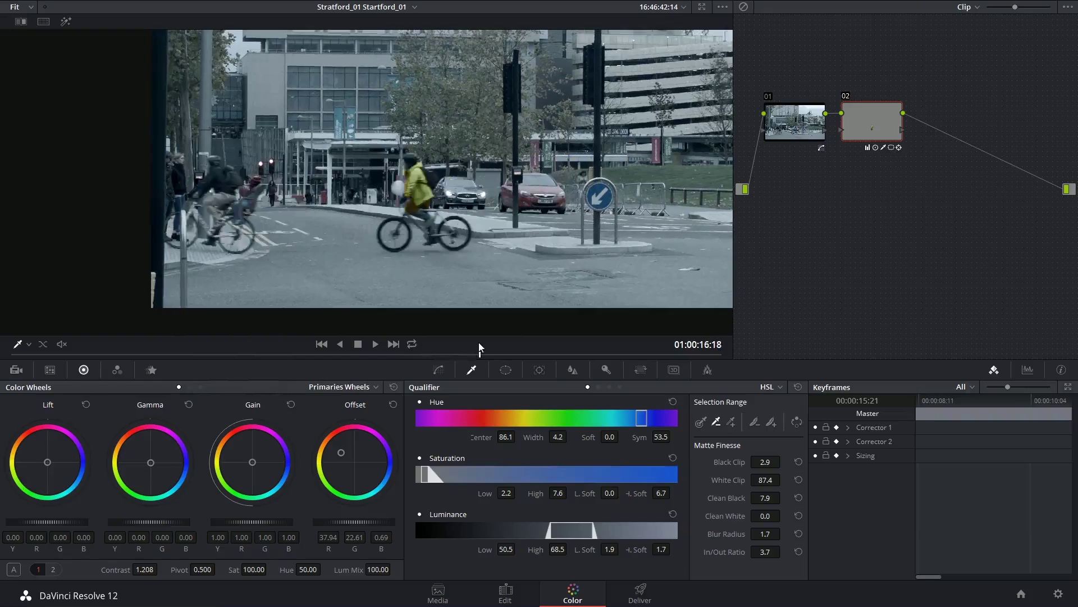
{"action": "key", "text": "space"}
- Add a second circular window at 00:00:16:19 and fit it tightly over the blue road sign, with Soft 1 0.00 and Size 50.80
{"action": "left_click", "coordinate": [505, 370]}
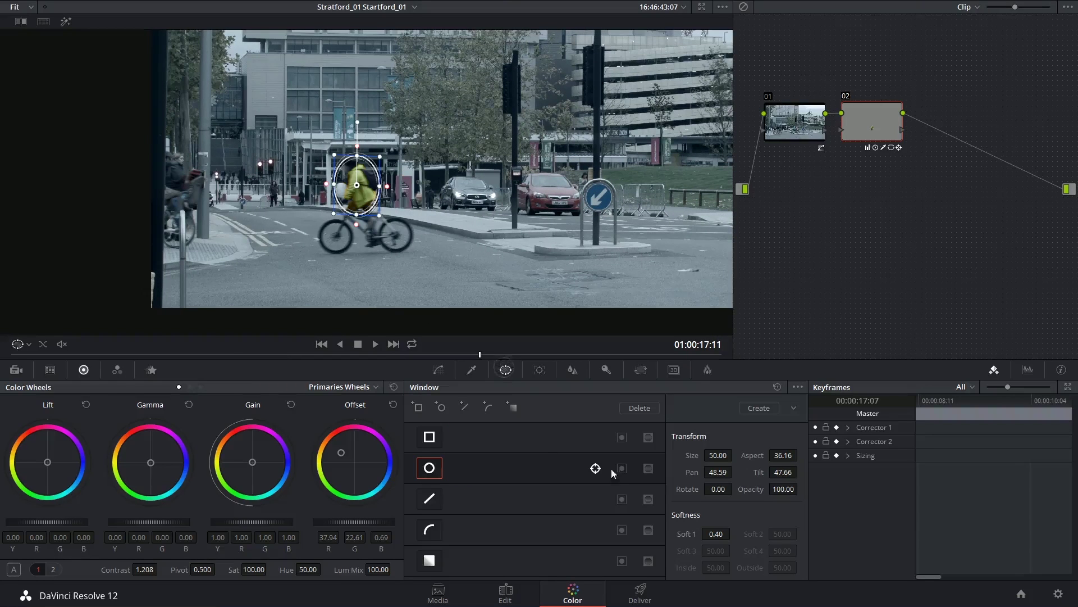
{"action": "left_click_drag", "start_coordinate": [484, 356], "coordinate": [453, 332]}
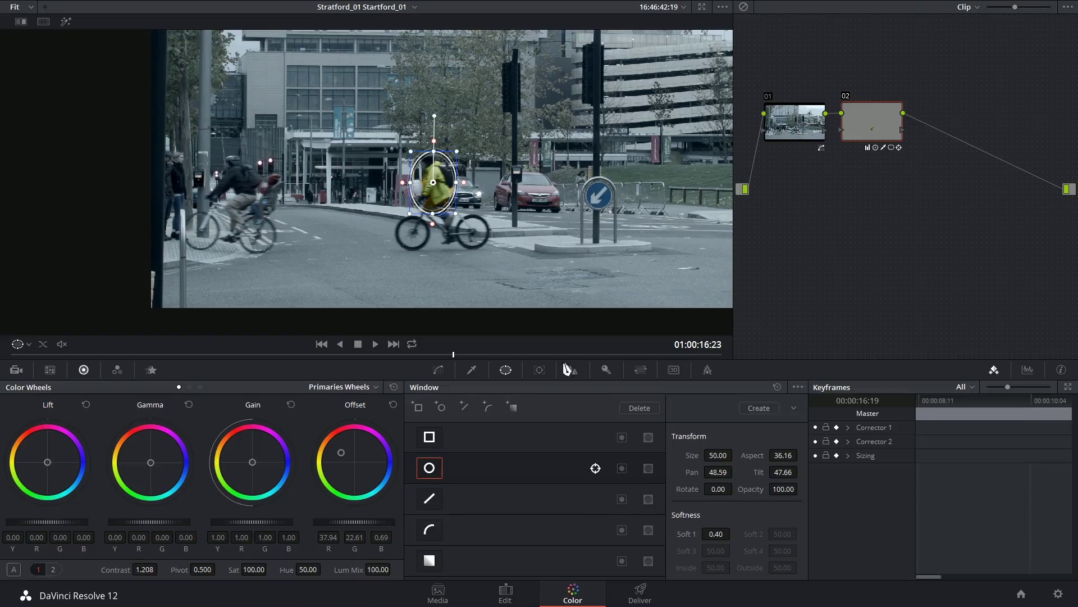
{"action": "left_click", "coordinate": [441, 406]}
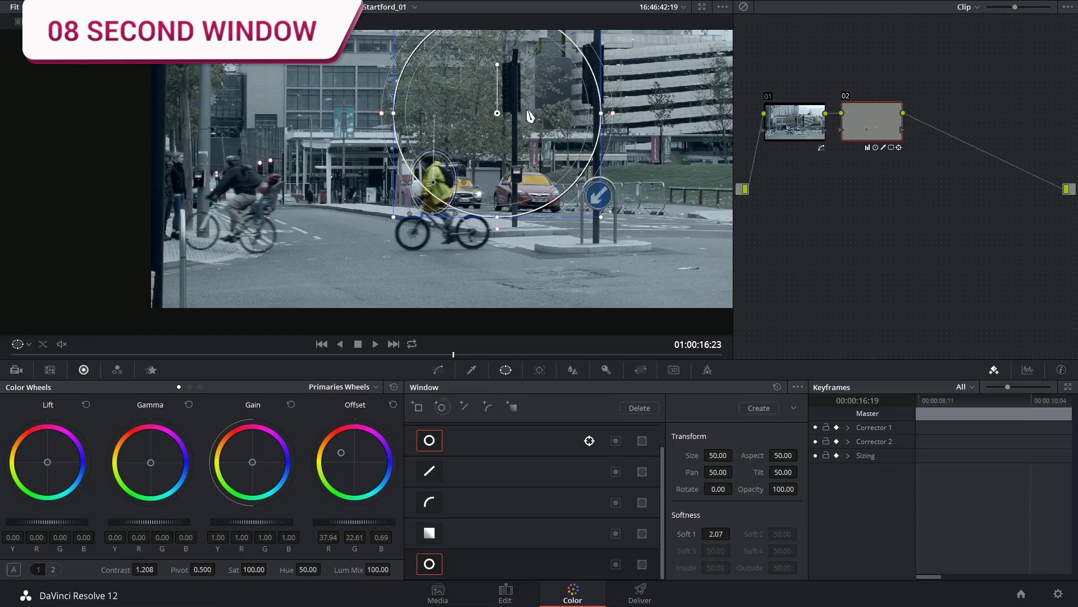
{"action": "left_click_drag", "start_coordinate": [508, 129], "coordinate": [609, 211]}
{"action": "left_click_drag", "start_coordinate": [508, 100], "coordinate": [591, 181]}
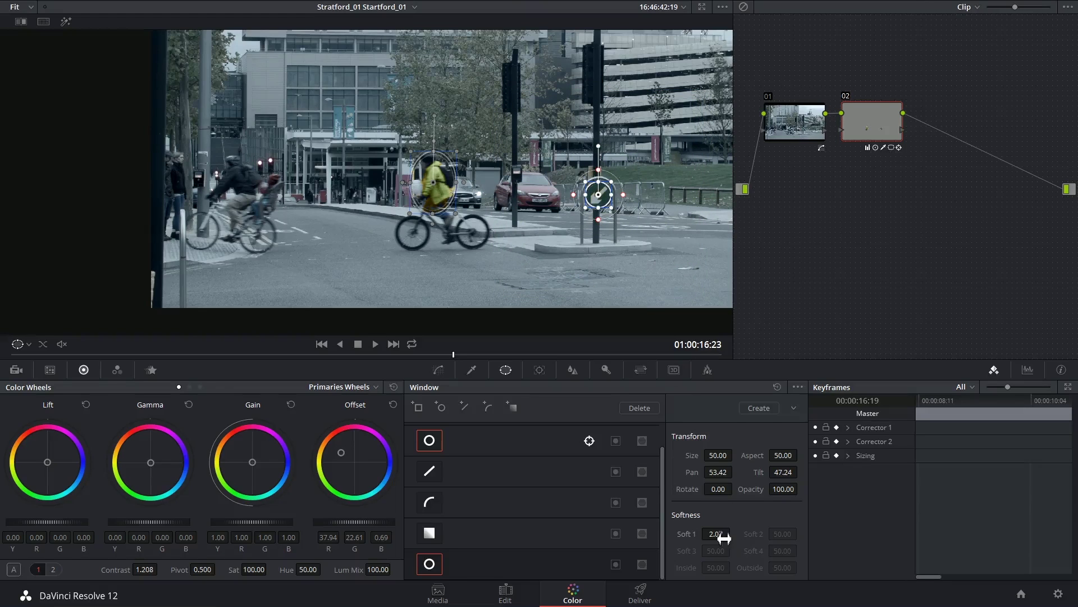
{"action": "left_click_drag", "start_coordinate": [721, 535], "coordinate": [710, 535]}
{"action": "left_click_drag", "start_coordinate": [719, 455], "coordinate": [735, 454]}
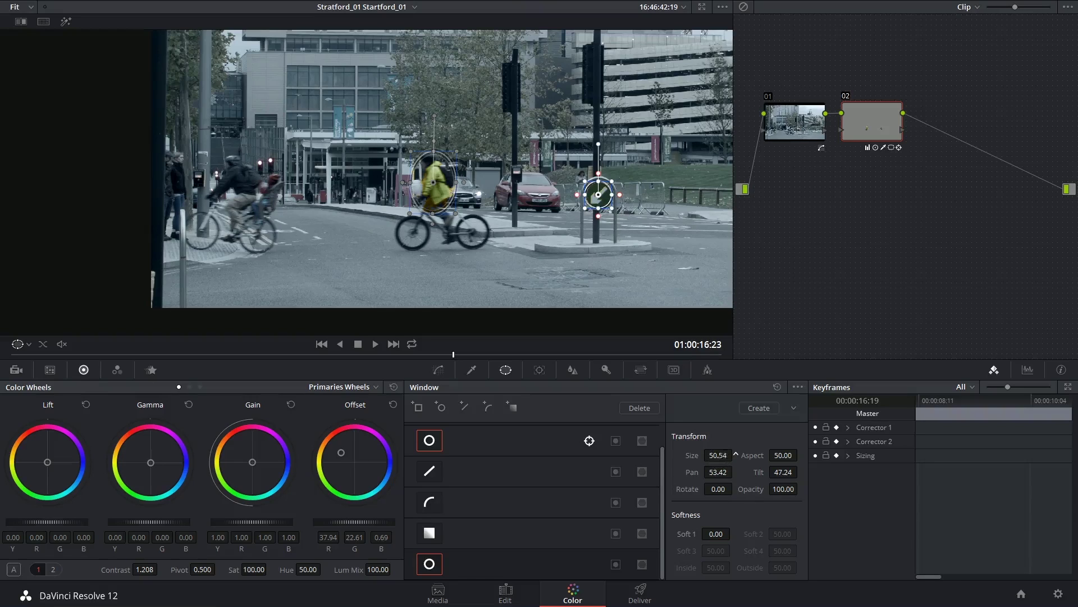
- Name the cyclist's window Coat and the road sign's window Sign, and invert the Sign window's mask
{"action": "left_click", "coordinate": [493, 443]}
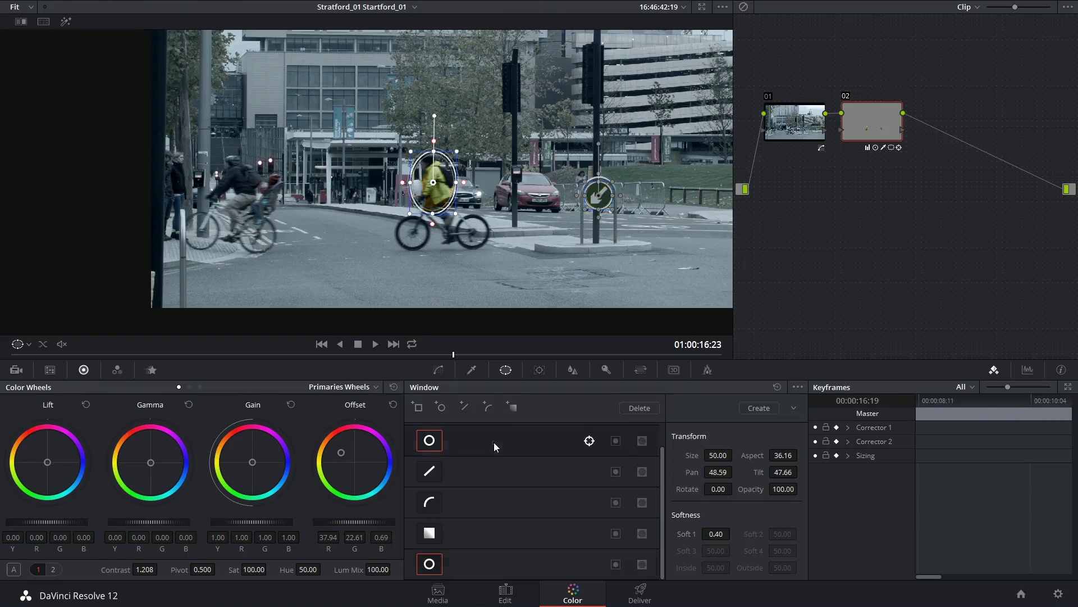
{"action": "double_click", "coordinate": [464, 440]}
{"action": "type", "text": "Coat"}
{"action": "key", "text": "Return"}
{"action": "double_click", "coordinate": [466, 564]}
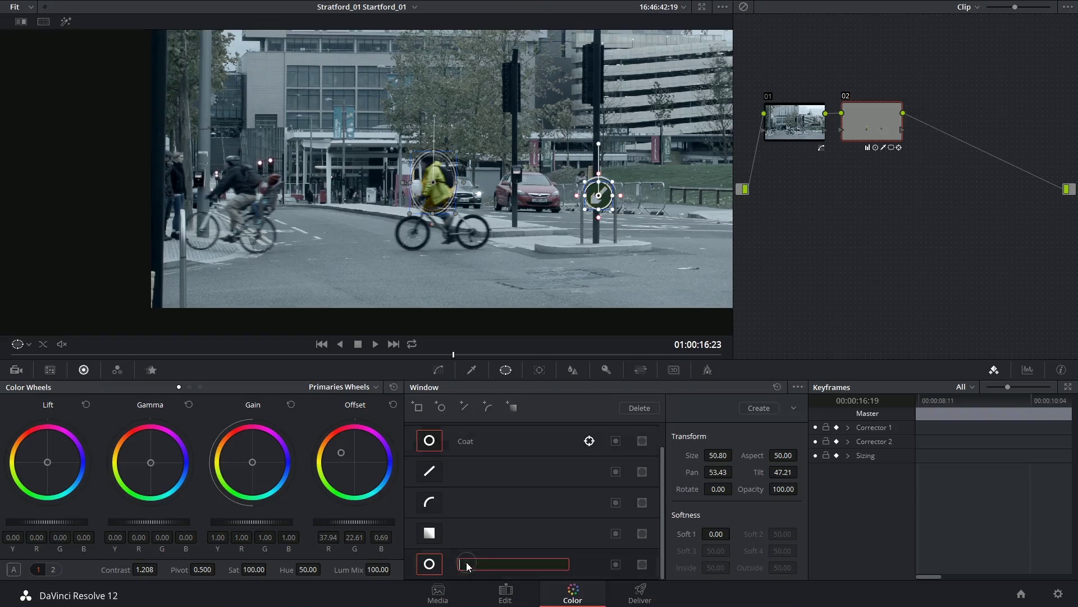
{"action": "type", "text": "Sign"}
{"action": "key", "text": "Return"}
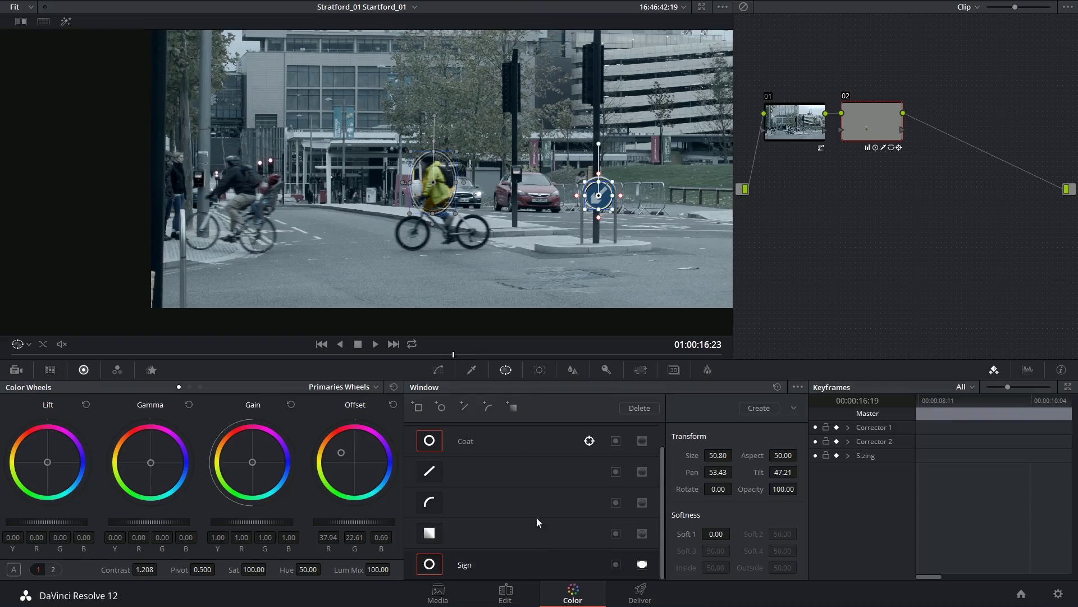
- Track the Sign window forward from 00:00:16:19 and inspect its fit on the sign at 00:00:18:06 and 00:00:18:10
{"action": "left_click", "coordinate": [538, 371]}
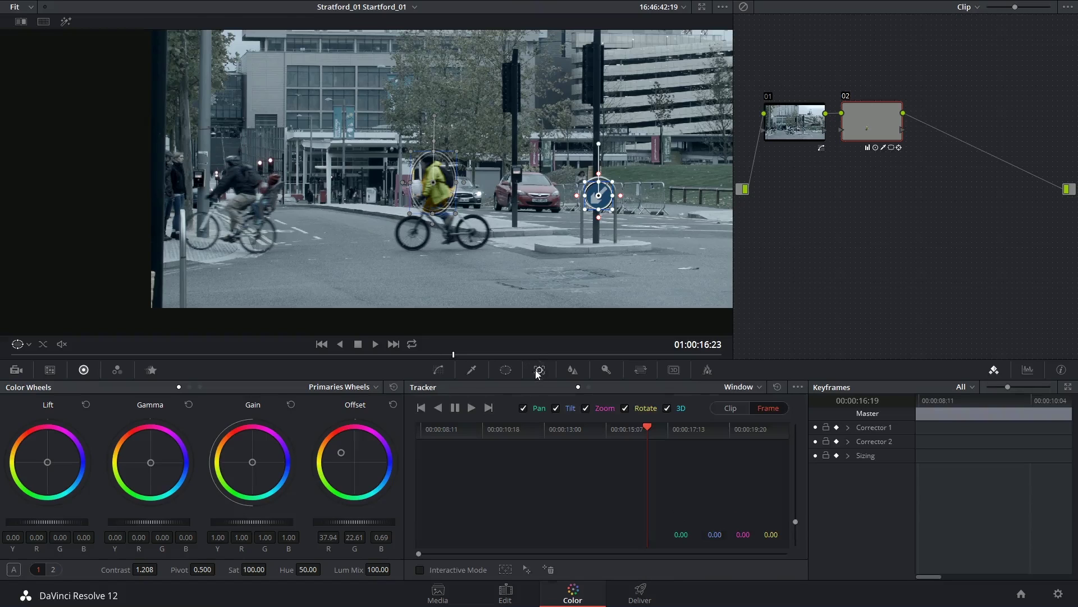
{"action": "left_click", "coordinate": [471, 410]}
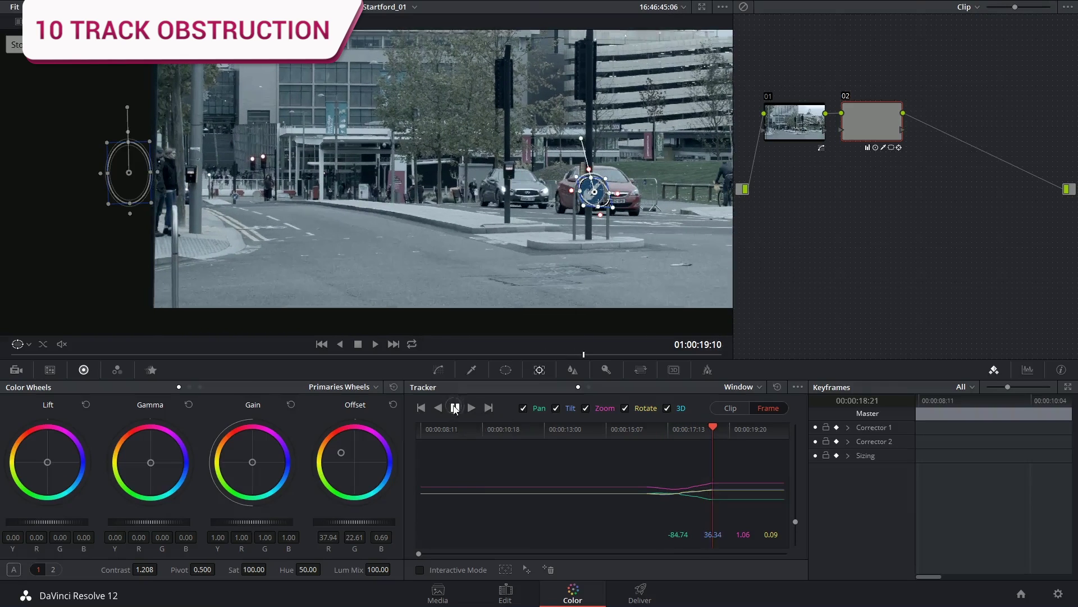
{"action": "left_click", "coordinate": [455, 408]}
{"action": "left_click", "coordinate": [688, 433]}
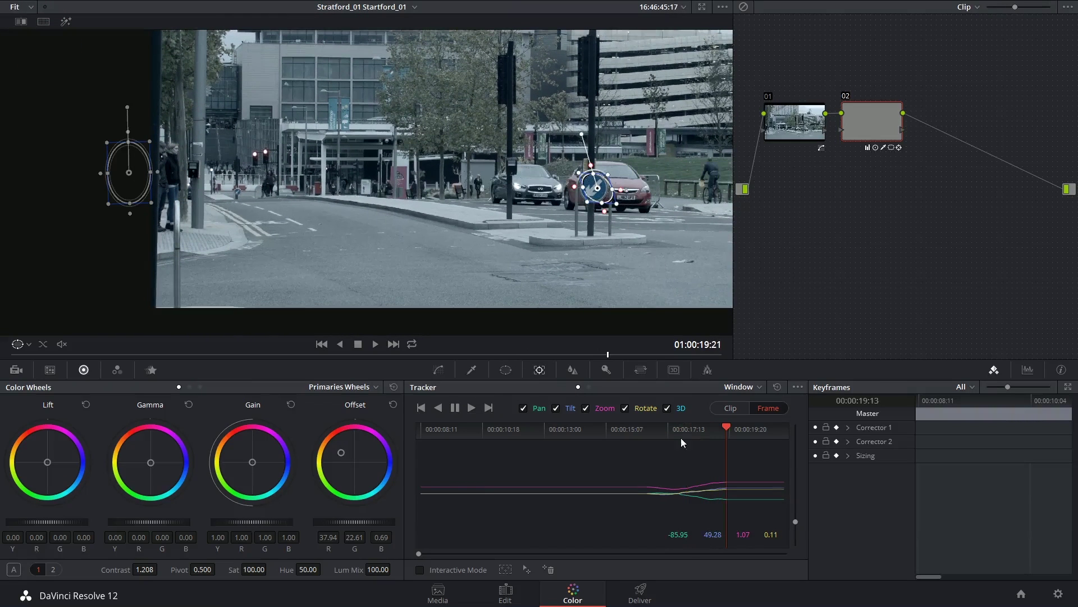
{"action": "left_click", "coordinate": [691, 436]}
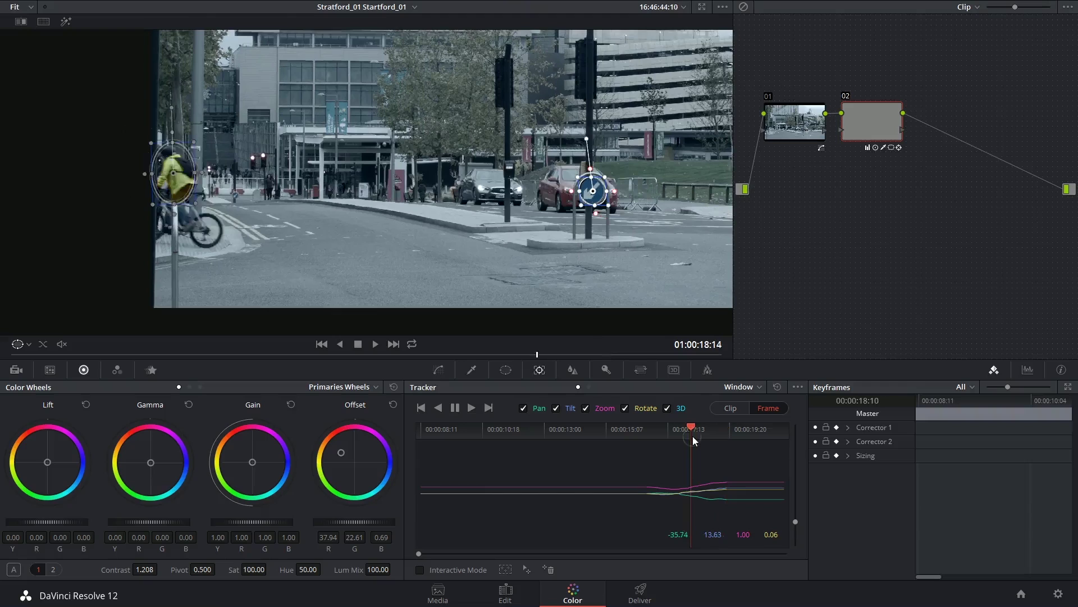
- Track the Sign window in reverse from 00:00:17:09 and review it where the cyclist passes behind the sign
{"action": "left_click", "coordinate": [664, 434]}
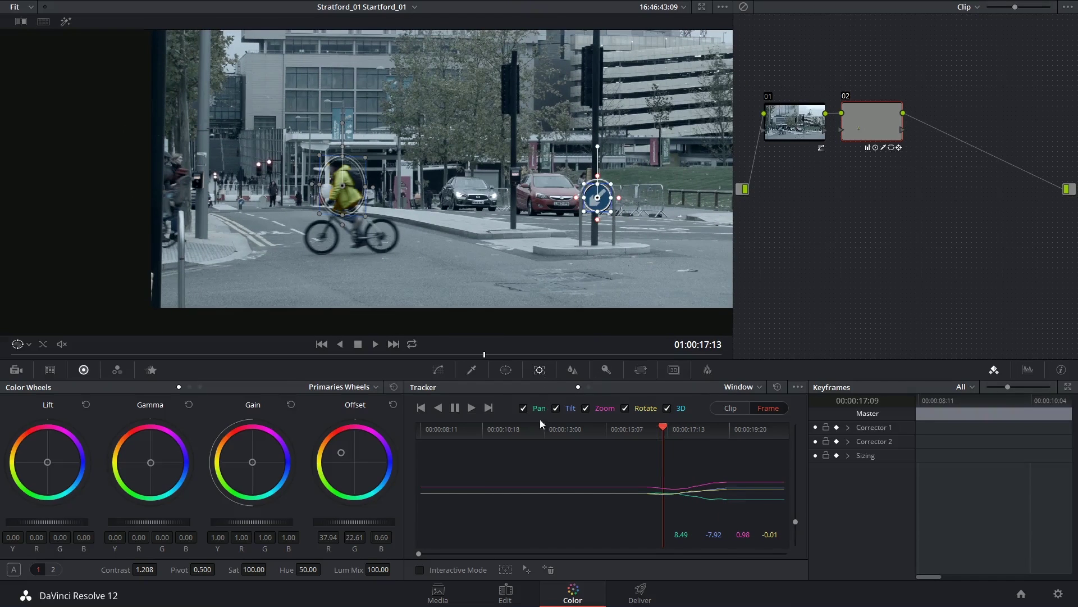
{"action": "left_click", "coordinate": [438, 409]}
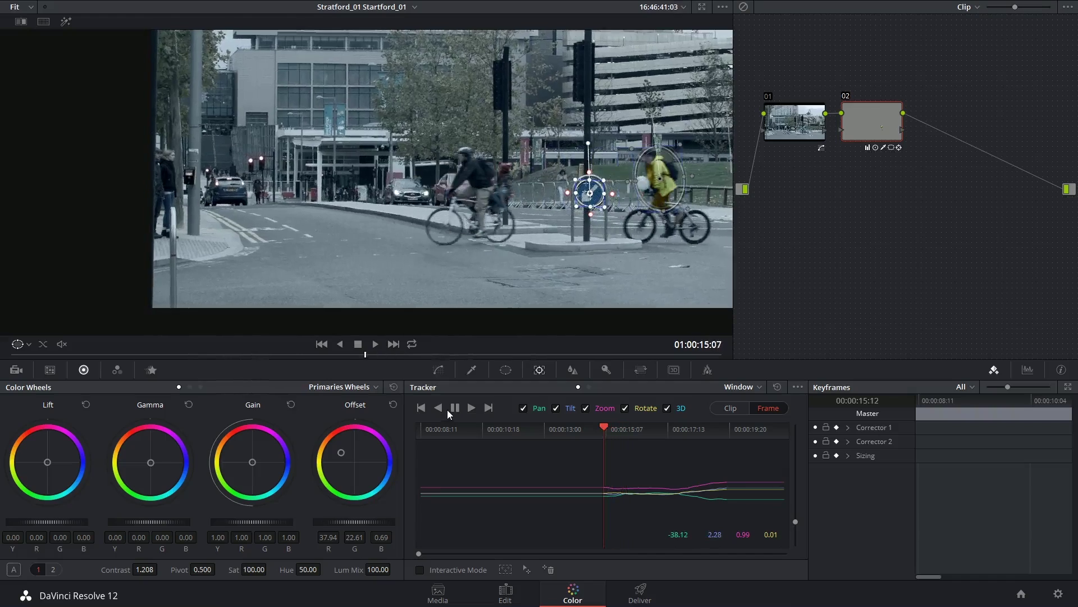
{"action": "left_click", "coordinate": [629, 434]}
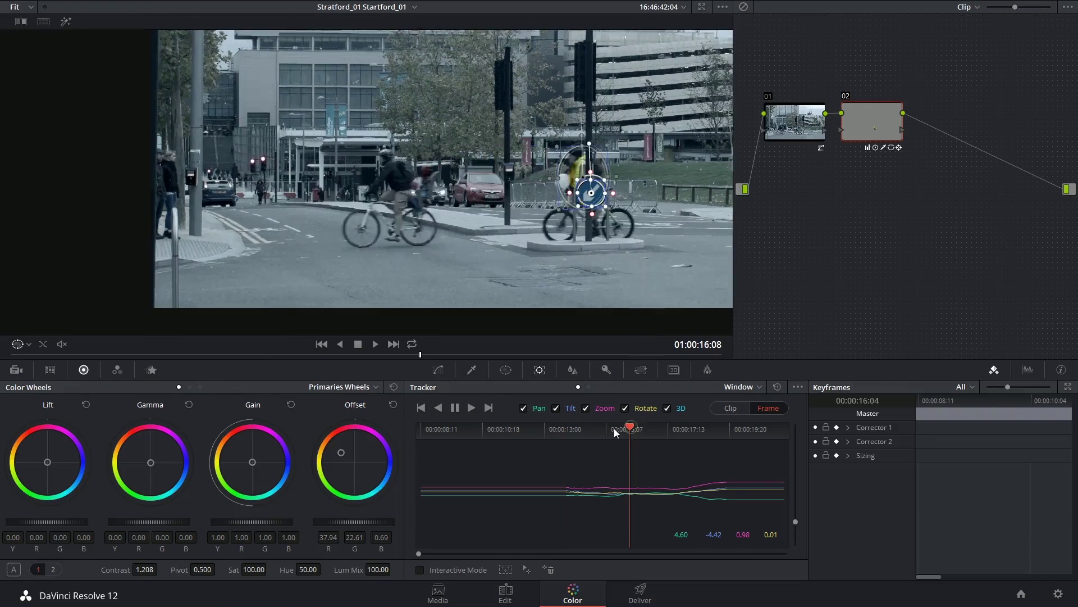
{"action": "left_click_drag", "start_coordinate": [611, 432], "coordinate": [618, 430]}
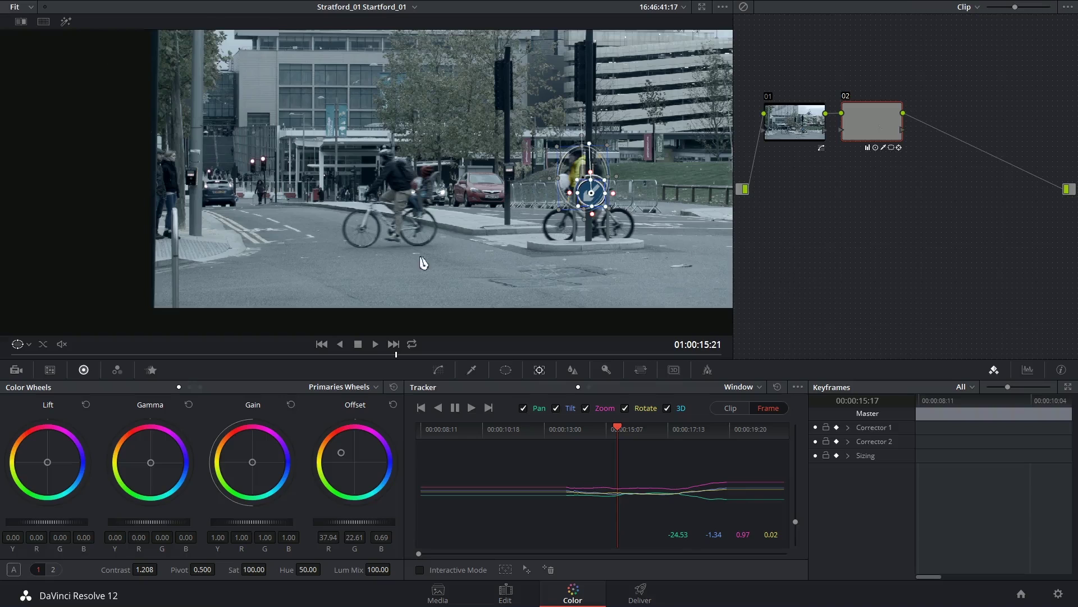
- Hide the window outlines to inspect the jacket behind the sign at 00:00:15:17, and select the Coat window
{"action": "left_click", "coordinate": [18, 344]}
{"action": "left_click", "coordinate": [26, 358]}
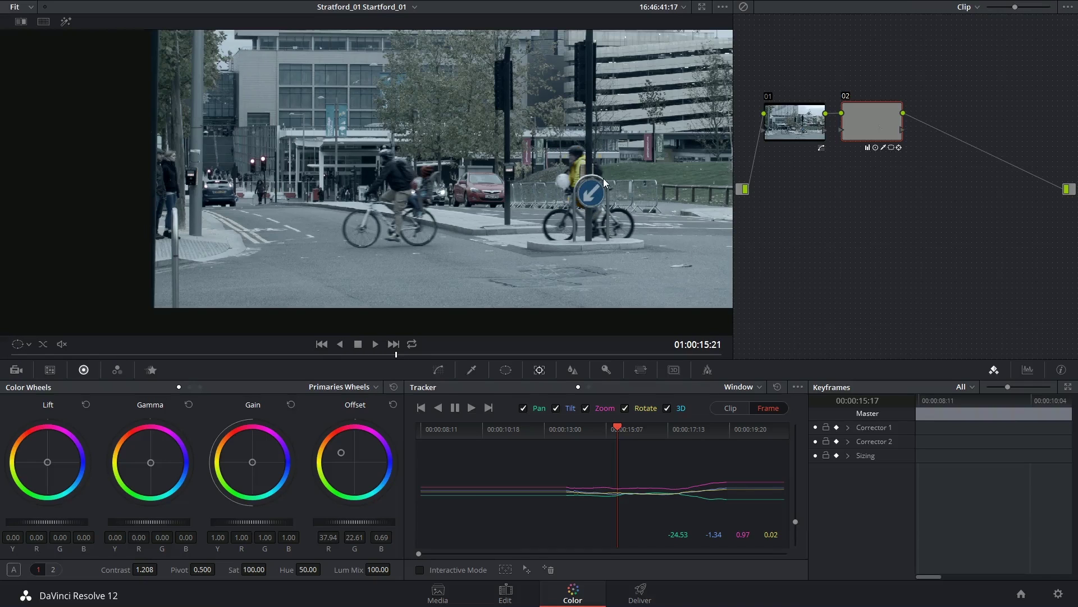
{"action": "left_click", "coordinate": [506, 369]}
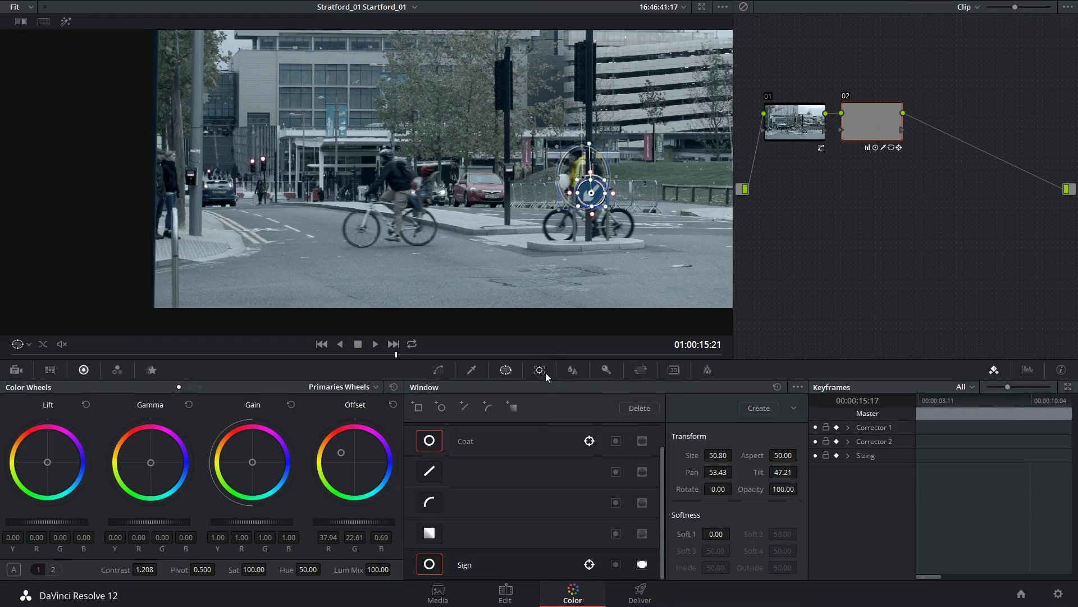
{"action": "left_click", "coordinate": [566, 443]}
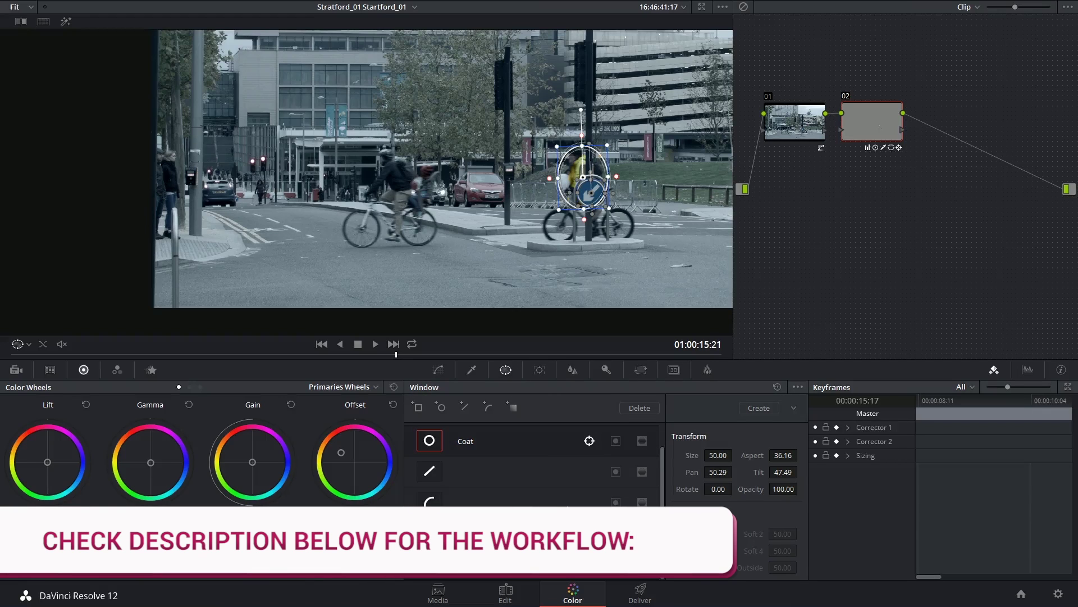